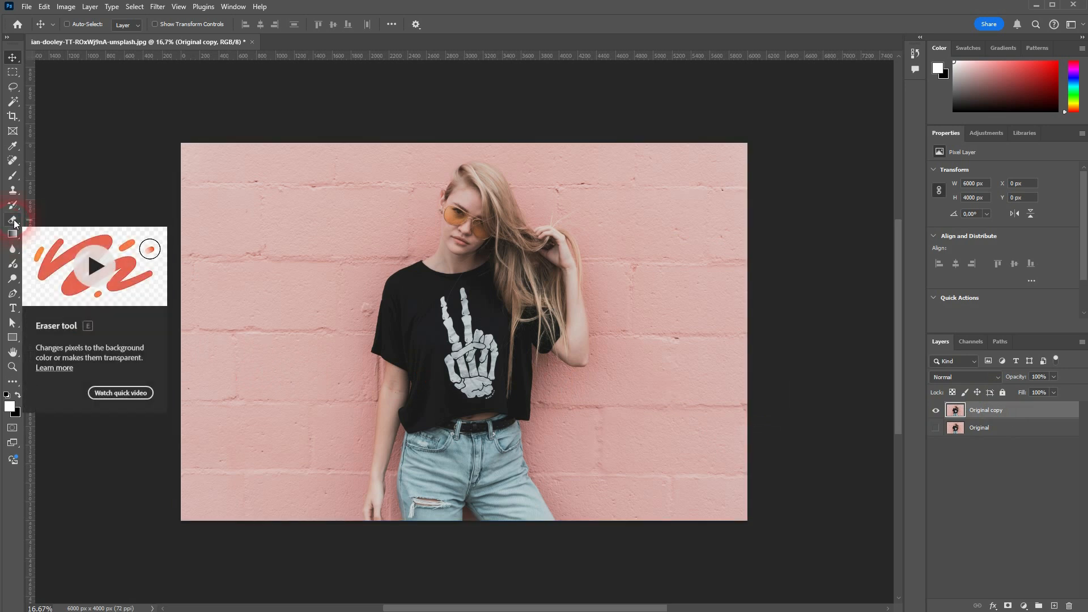
# Activate the Eraser tool and set its brush size to 200 px
pyautogui.click(13, 221)
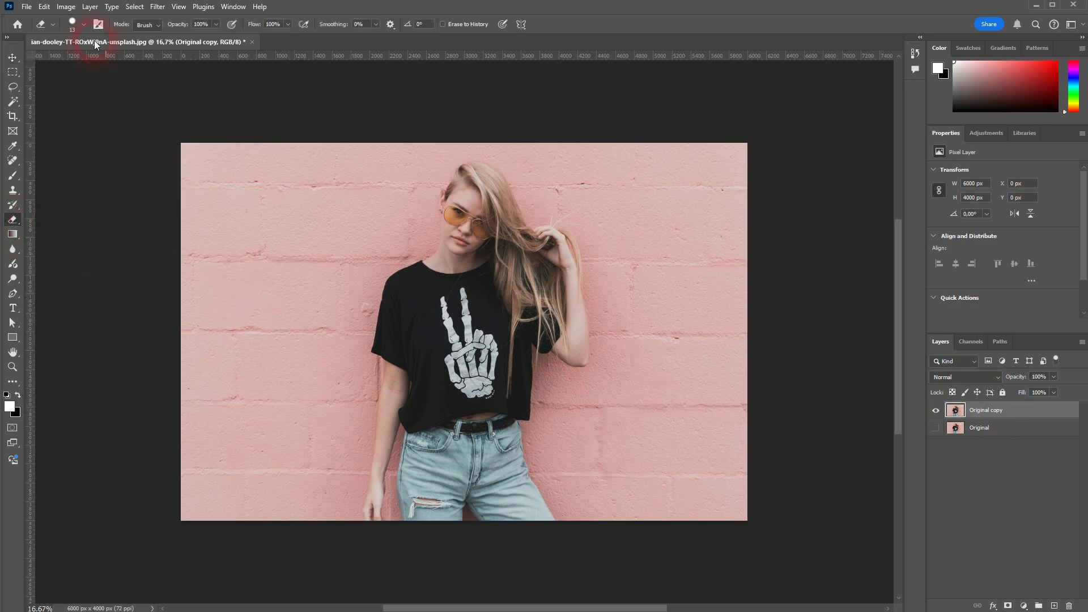
pyautogui.click(76, 27)
pyautogui.moveTo(67, 62); pyautogui.dragTo(90, 66)
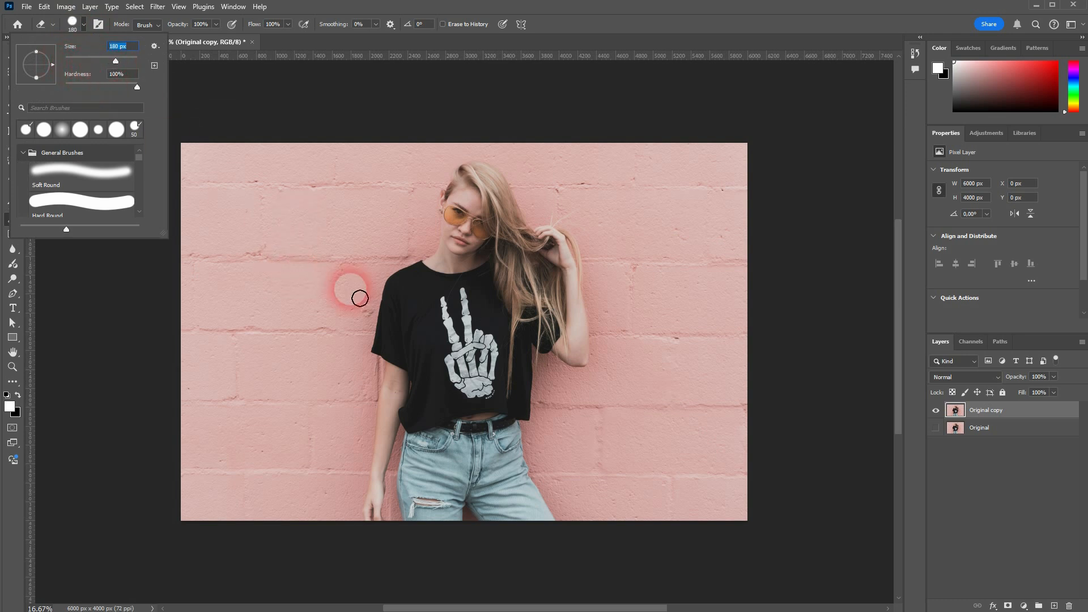
pyautogui.click(132, 49)
pyautogui.moveTo(132, 50); pyautogui.dragTo(103, 45)
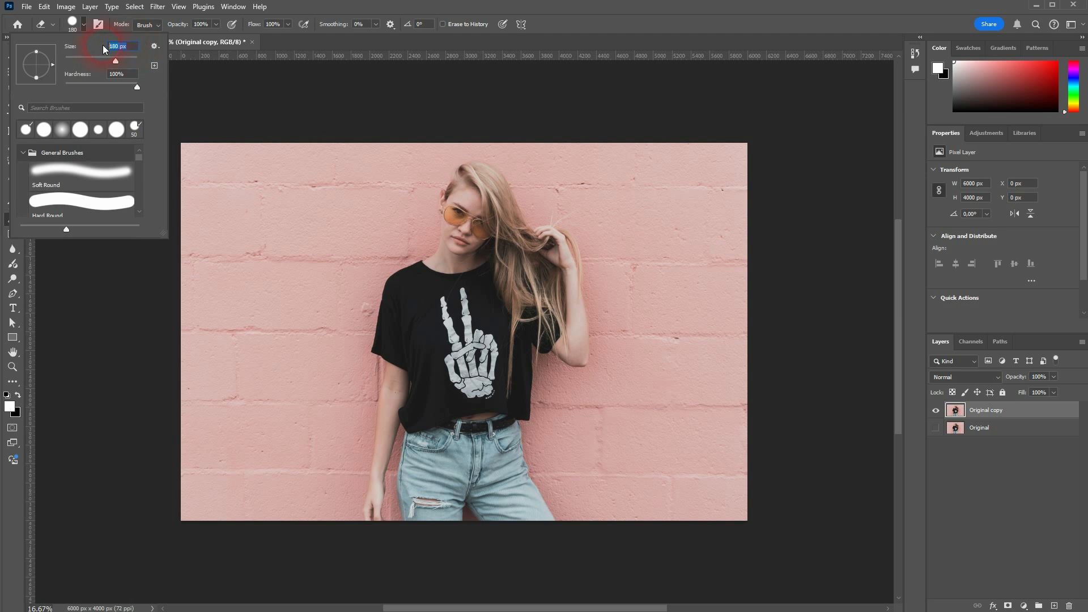
pyautogui.write('200')
pyautogui.press('Return')
pyautogui.press('Return')
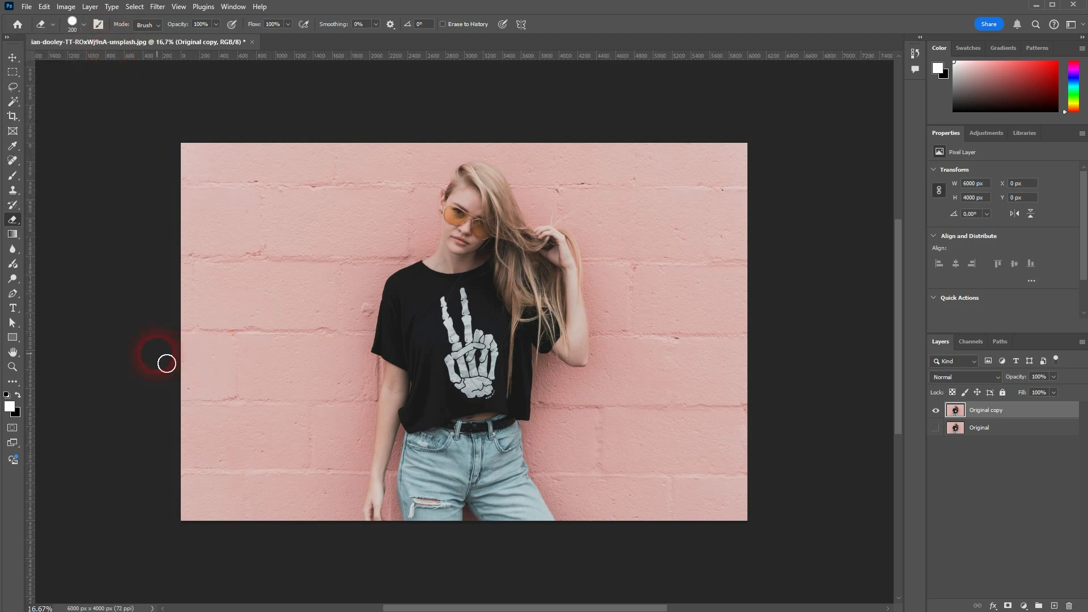
# Erase one roughly horizontal stripe and one steep diagonal stripe across the photo on the Original copy layer
pyautogui.click(167, 357)
pyautogui.keyDown('shift'); pyautogui.click(699, 297); pyautogui.keyUp('shift')
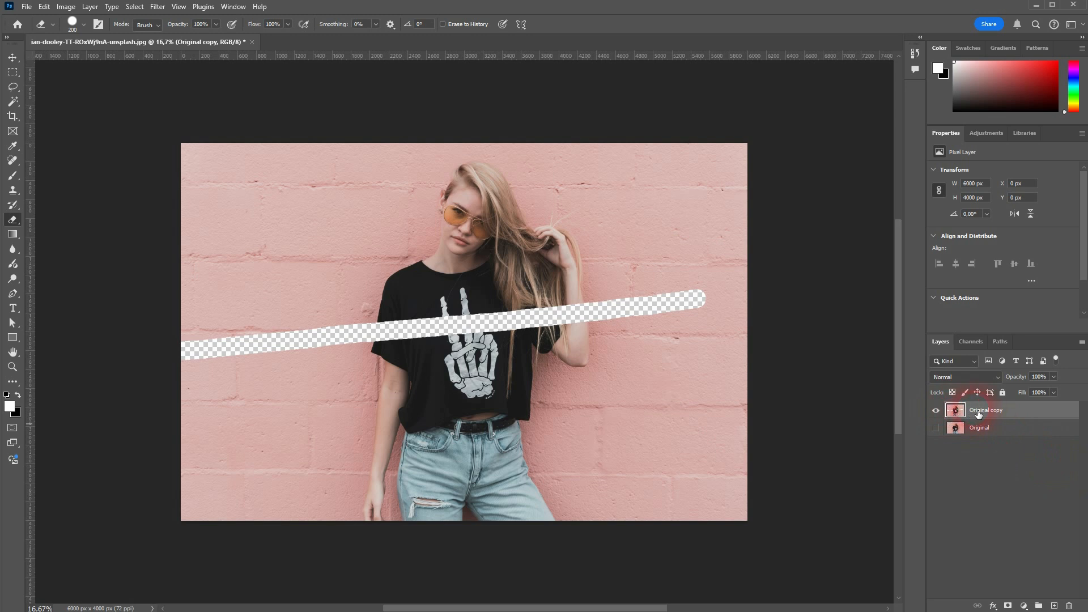
pyautogui.click(452, 146)
pyautogui.keyDown('shift'); pyautogui.click(479, 266); pyautogui.keyUp('shift')
pyautogui.keyDown('shift'); pyautogui.click(522, 510); pyautogui.keyUp('shift')
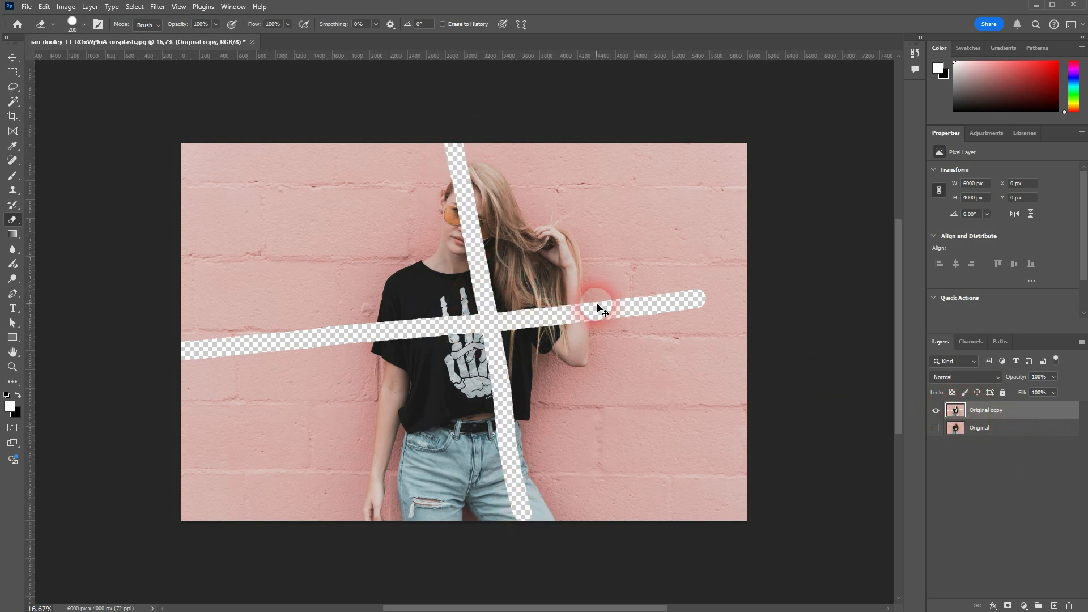
# Undo the eraser strokes on the Original copy layer
pyautogui.hotkey('ctrl', 'z')
pyautogui.hotkey('ctrl', 'z')
pyautogui.hotkey('ctrl', 'z')
pyautogui.hotkey('ctrl', 'z')
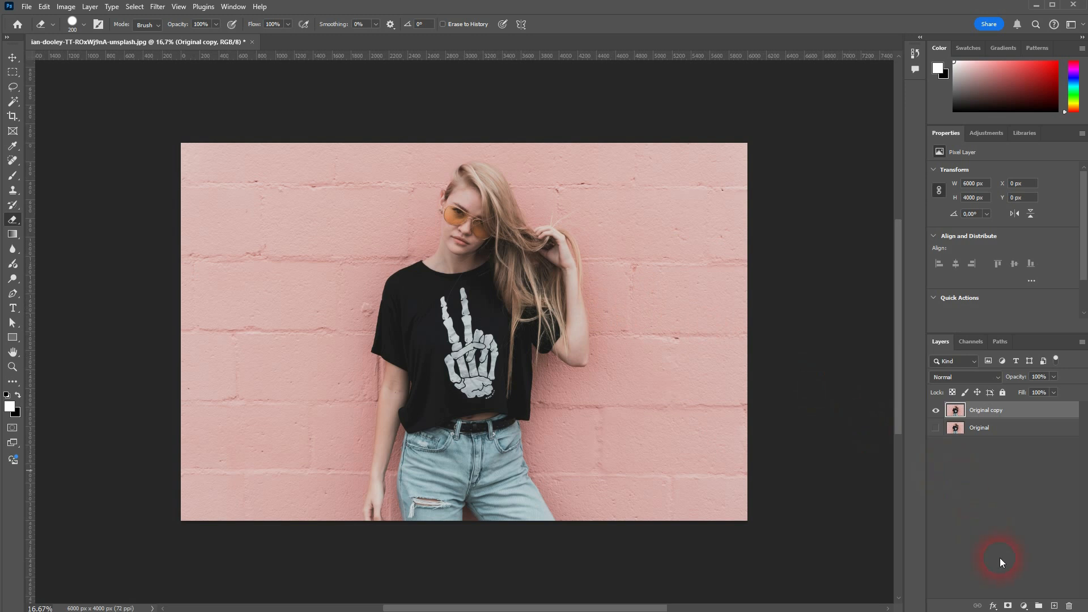
# Add a layer mask to the Original copy layer and make the mask active for editing
pyautogui.click(1010, 606)
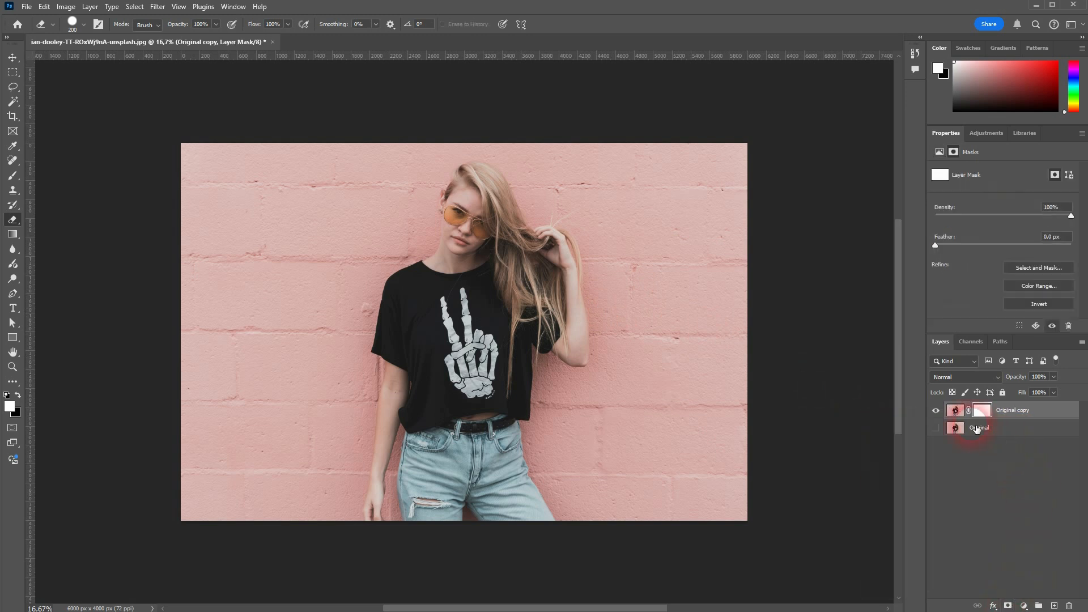
pyautogui.click(958, 412)
pyautogui.click(984, 412)
# Activate the Brush tool with black as the foreground color and a brush size of 200 px
pyautogui.click(13, 176)
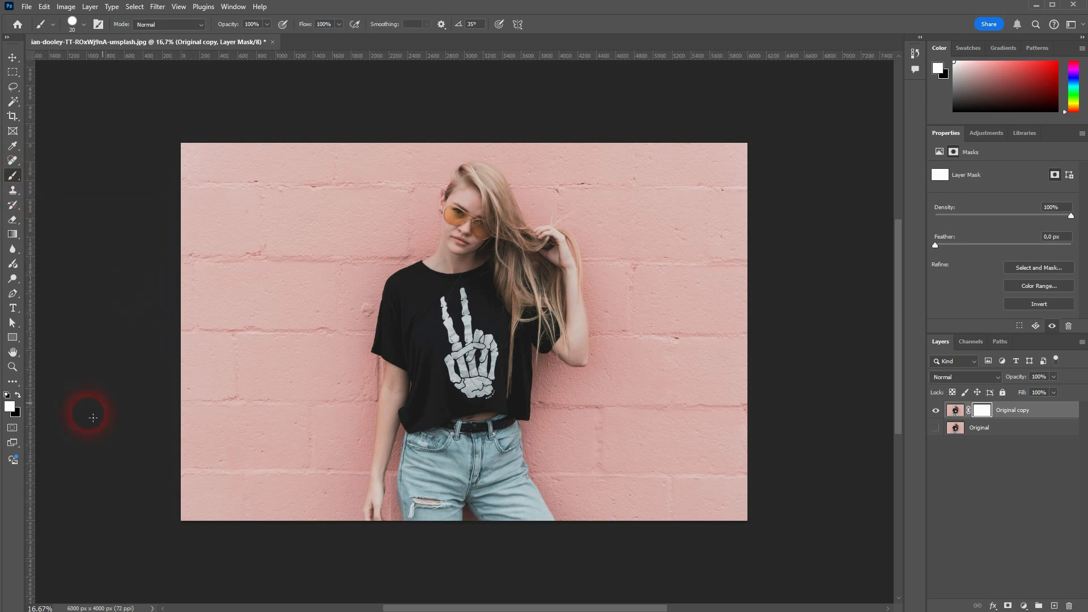
pyautogui.click(18, 397)
pyautogui.click(19, 397)
pyautogui.click(18, 397)
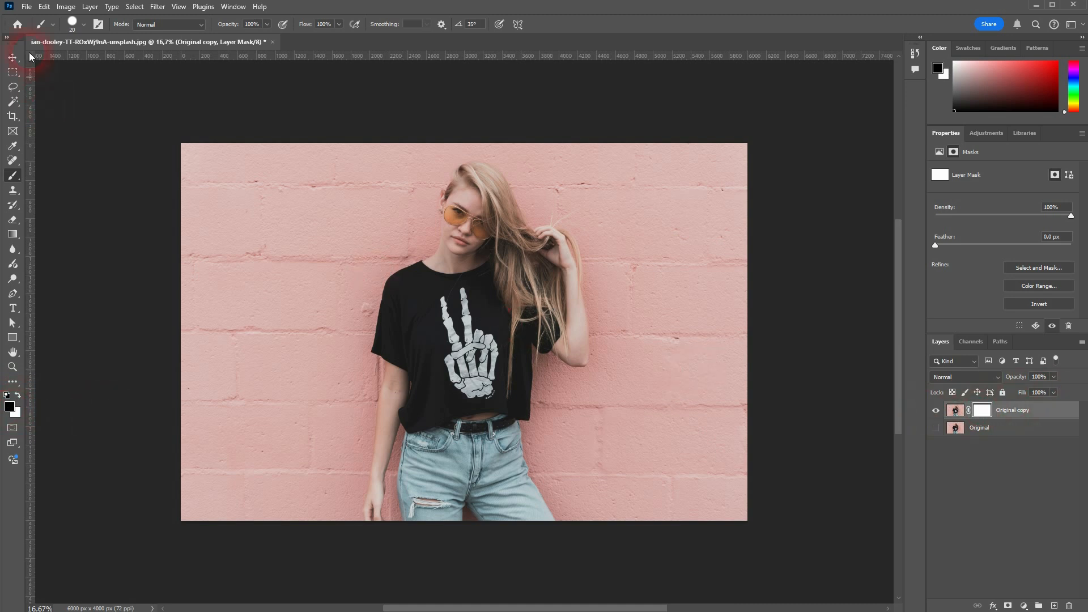
pyautogui.click(70, 27)
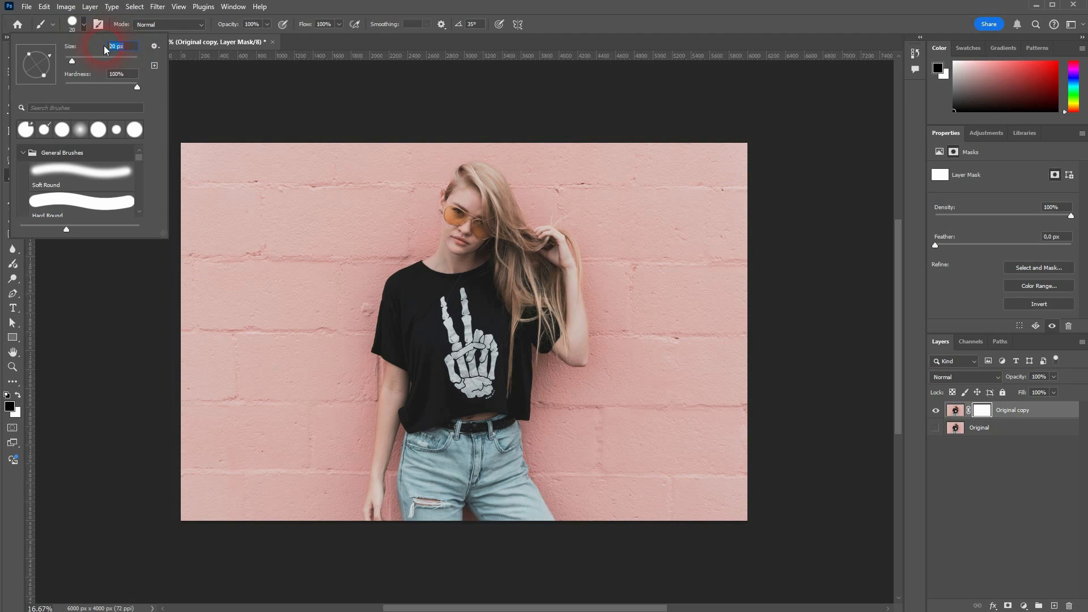
pyautogui.write('200')
pyautogui.press('Return')
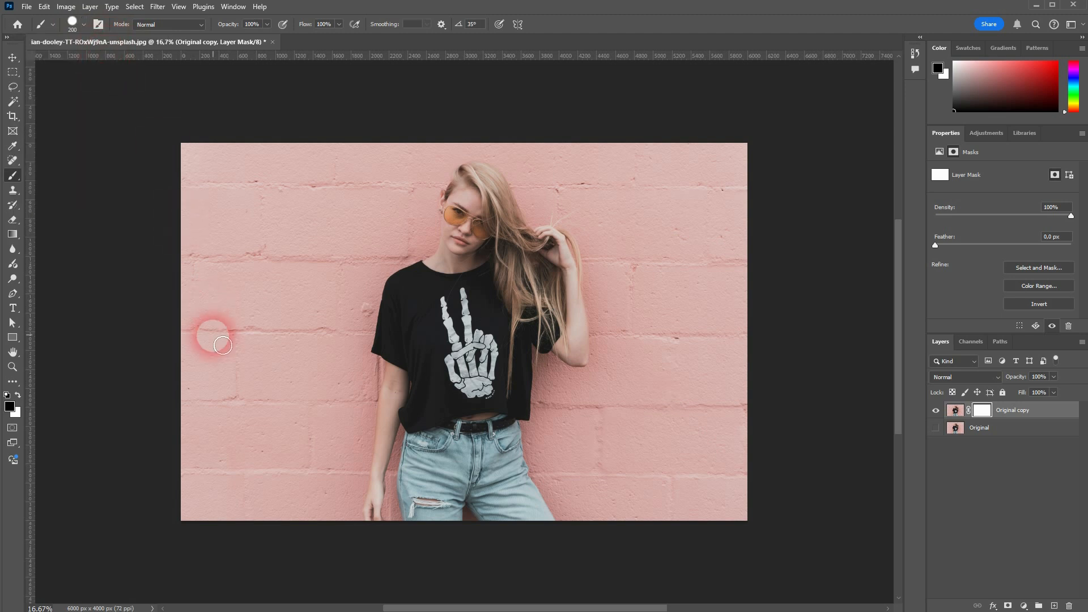
# Paint a black stroke on the Original copy mask across the shirt to hide a stripe of the photo
pyautogui.moveTo(206, 337); pyautogui.dragTo(264, 336)
pyautogui.moveTo(365, 333); pyautogui.dragTo(784, 267)
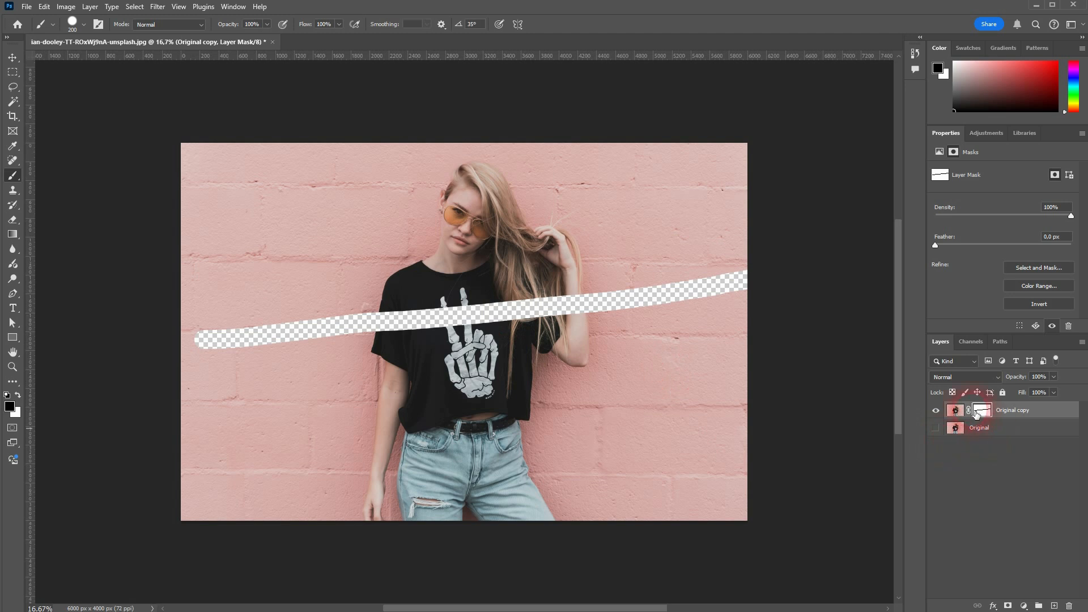
pyautogui.click(981, 416)
# Paint with white on the Original copy mask to restore both outer ends of the hidden stripe
pyautogui.click(18, 395)
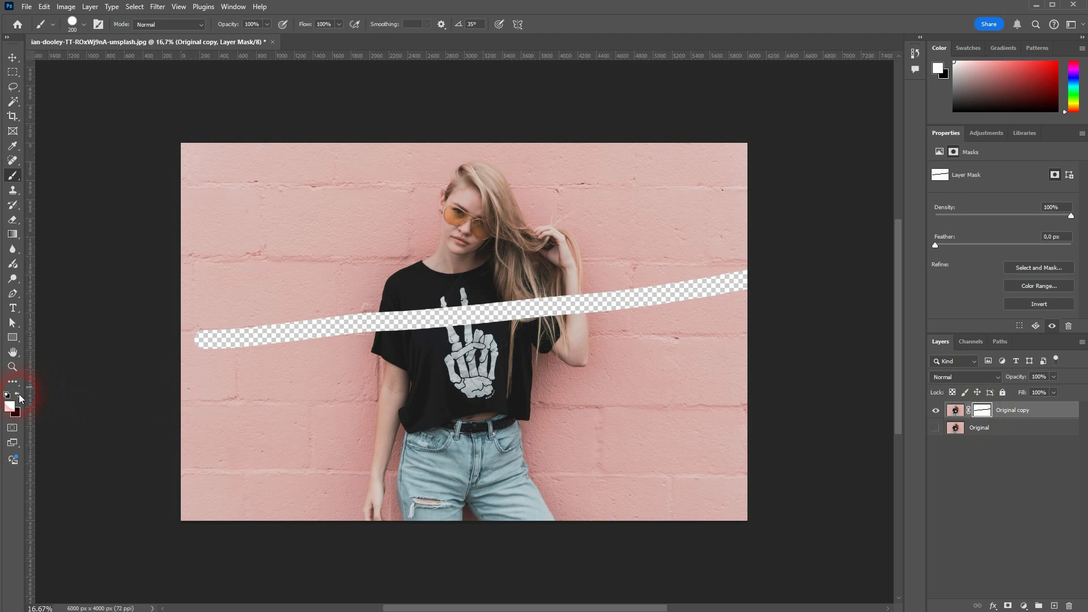
pyautogui.moveTo(187, 340)
pyautogui.mouseDown()
pyautogui.moveTo(208, 325)
pyautogui.moveTo(211, 374)
pyautogui.moveTo(219, 329)
pyautogui.moveTo(224, 371)
pyautogui.moveTo(234, 327)
pyautogui.moveTo(250, 371)
pyautogui.moveTo(261, 321)
pyautogui.moveTo(276, 362)
pyautogui.moveTo(286, 322)
pyautogui.moveTo(297, 373)
pyautogui.moveTo(301, 311)
pyautogui.mouseUp()
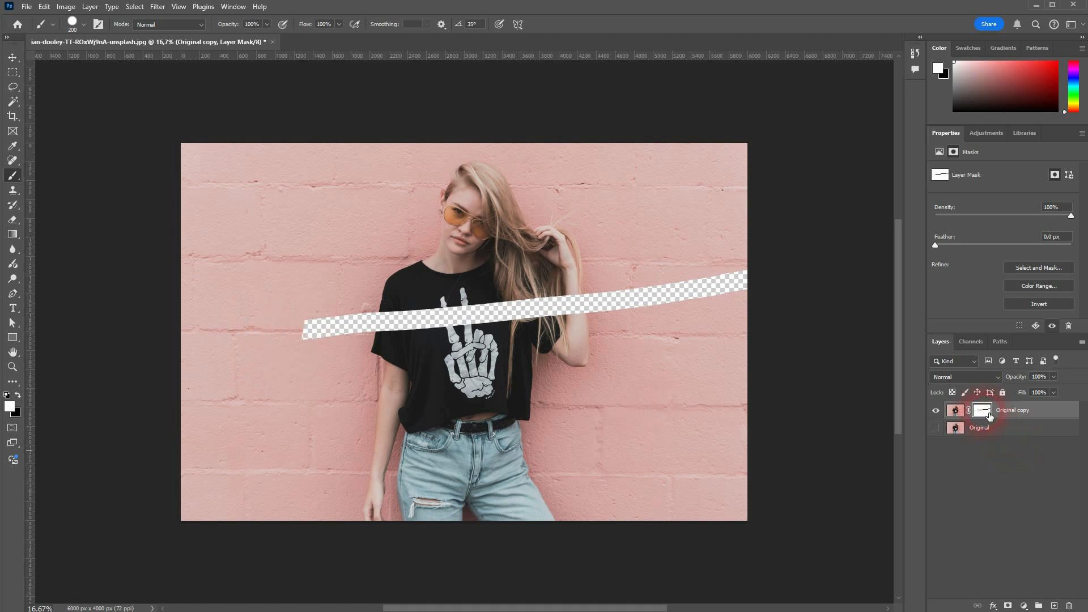
pyautogui.moveTo(759, 272)
pyautogui.mouseDown()
pyautogui.moveTo(757, 319)
pyautogui.moveTo(750, 279)
pyautogui.moveTo(741, 314)
pyautogui.moveTo(727, 270)
pyautogui.moveTo(717, 312)
pyautogui.moveTo(707, 270)
pyautogui.moveTo(698, 317)
pyautogui.moveTo(686, 286)
pyautogui.moveTo(678, 314)
pyautogui.moveTo(657, 321)
pyautogui.mouseUp()
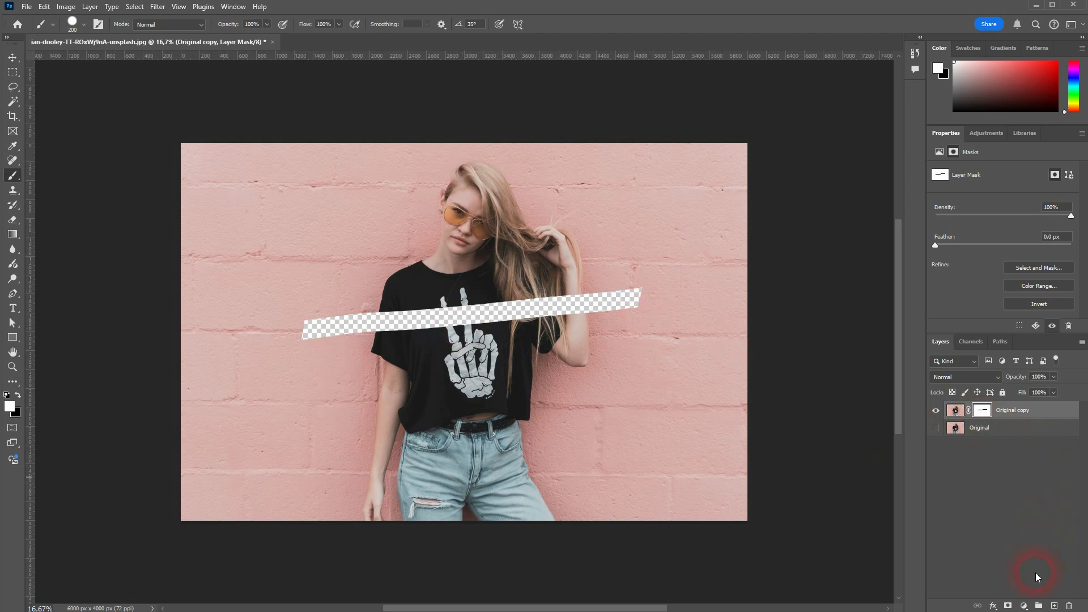
# Add a Solid Color fill layer in pure red (ff0000) above the Original copy layer
pyautogui.click(1023, 606)
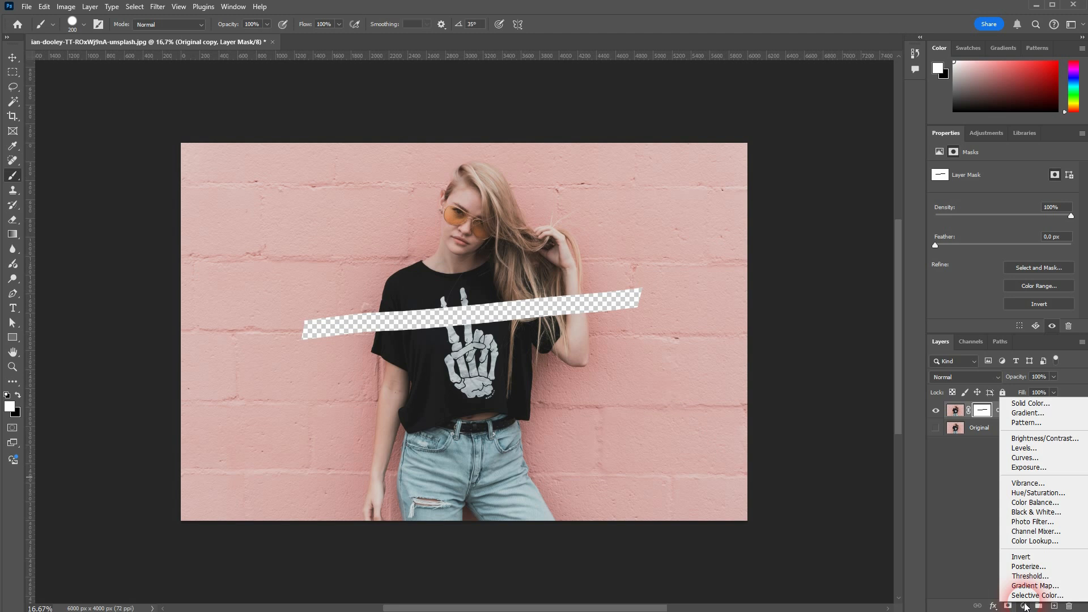
pyautogui.click(1030, 405)
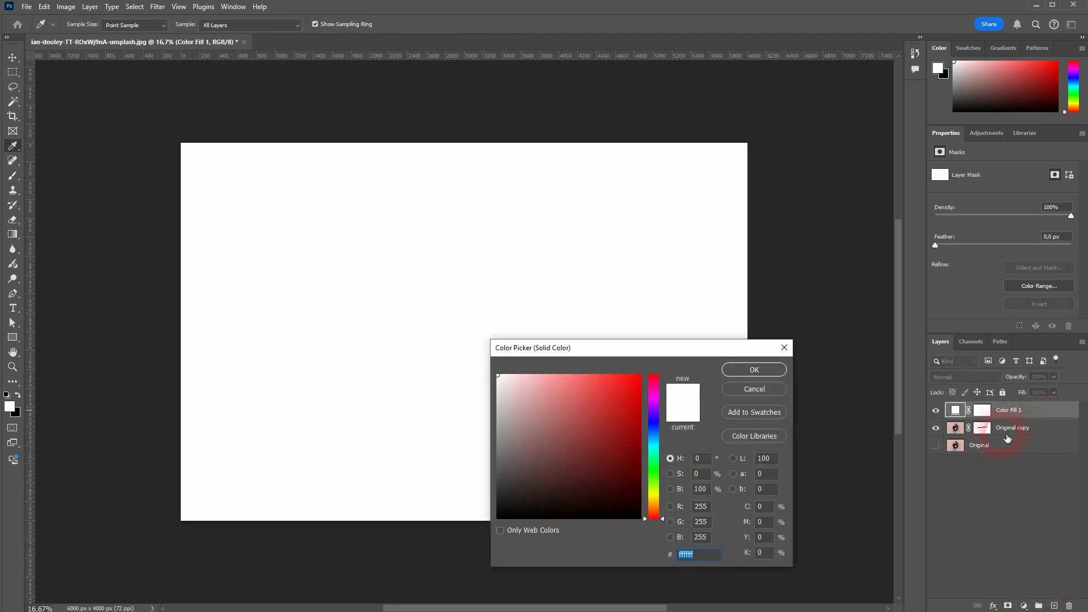
pyautogui.moveTo(573, 420); pyautogui.dragTo(700, 351)
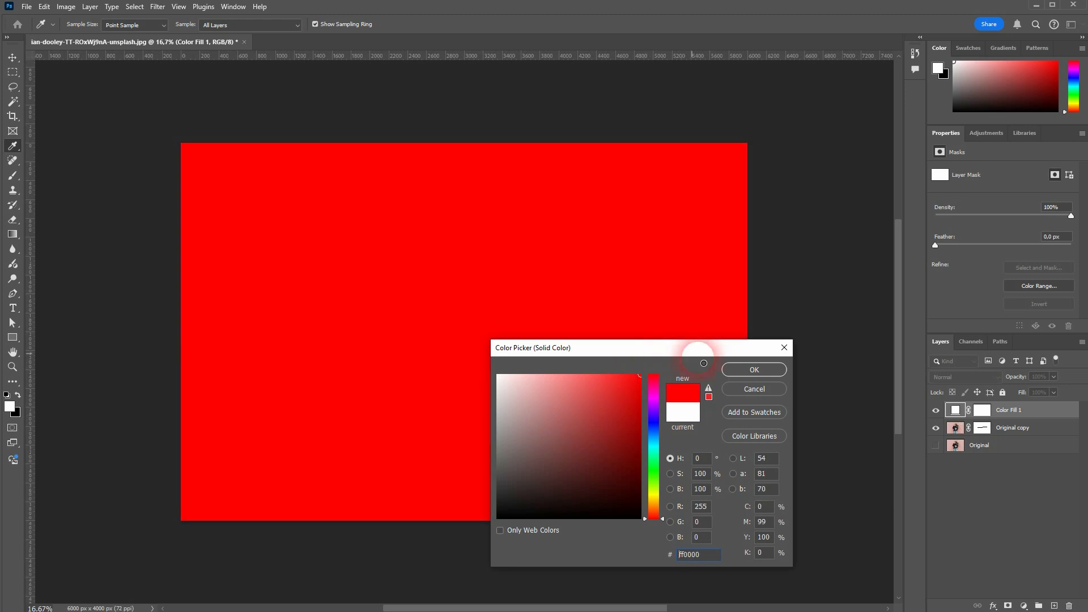
pyautogui.click(759, 370)
# Paint two crossing black strokes on the red fill layer's mask to reveal the layers below
pyautogui.click(984, 414)
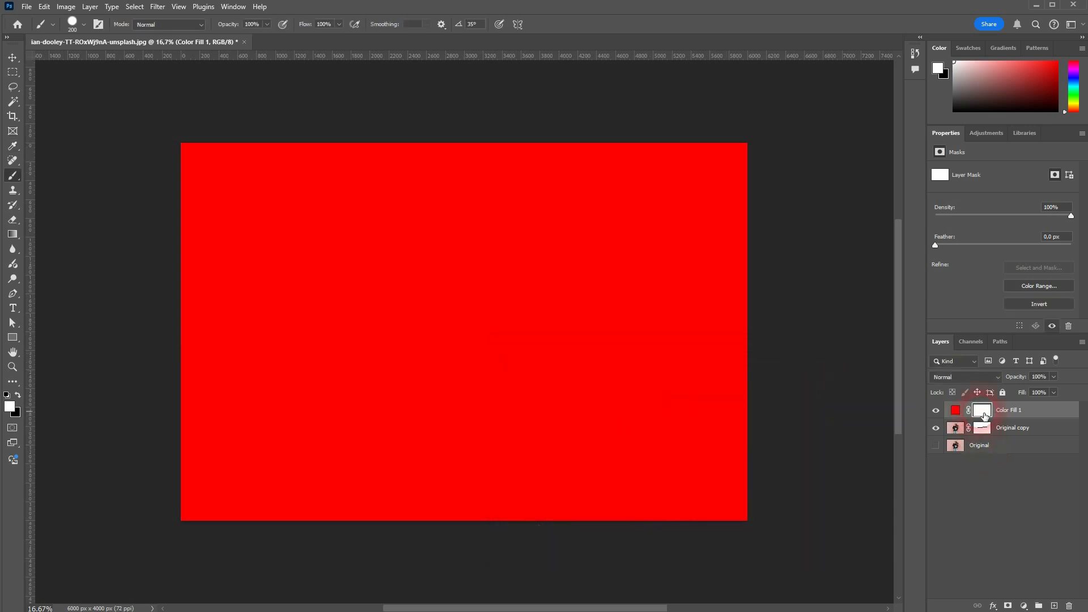
pyautogui.click(956, 414)
pyautogui.click(981, 414)
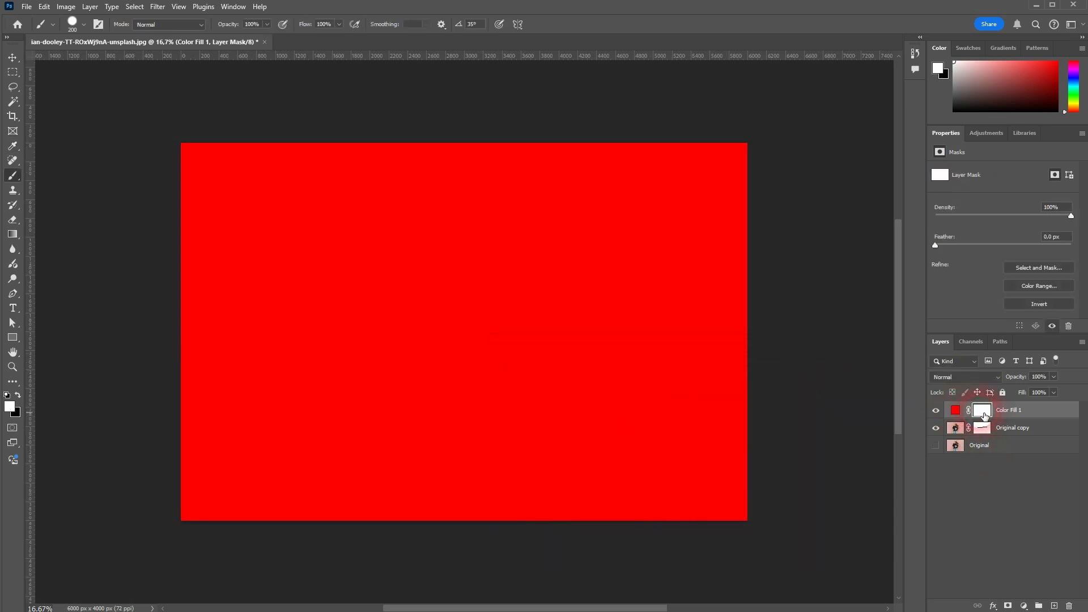
pyautogui.click(18, 396)
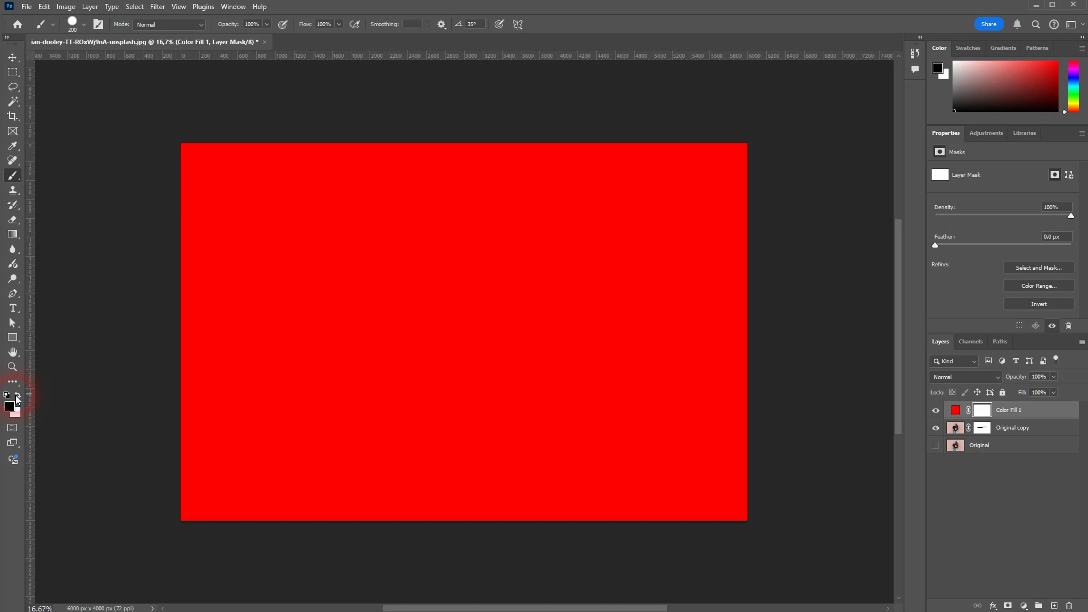
pyautogui.moveTo(790, 279); pyautogui.dragTo(146, 415)
pyautogui.moveTo(462, 115); pyautogui.dragTo(537, 542)
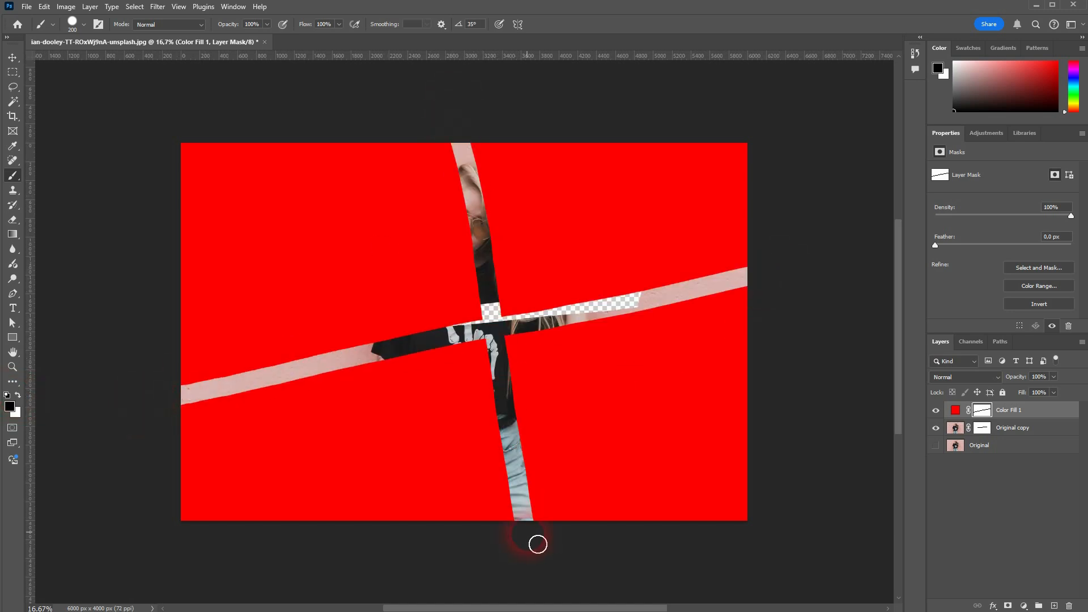
# Paint with white on the red fill layer's mask to cover both ends of the horizontal stroke
pyautogui.click(18, 396)
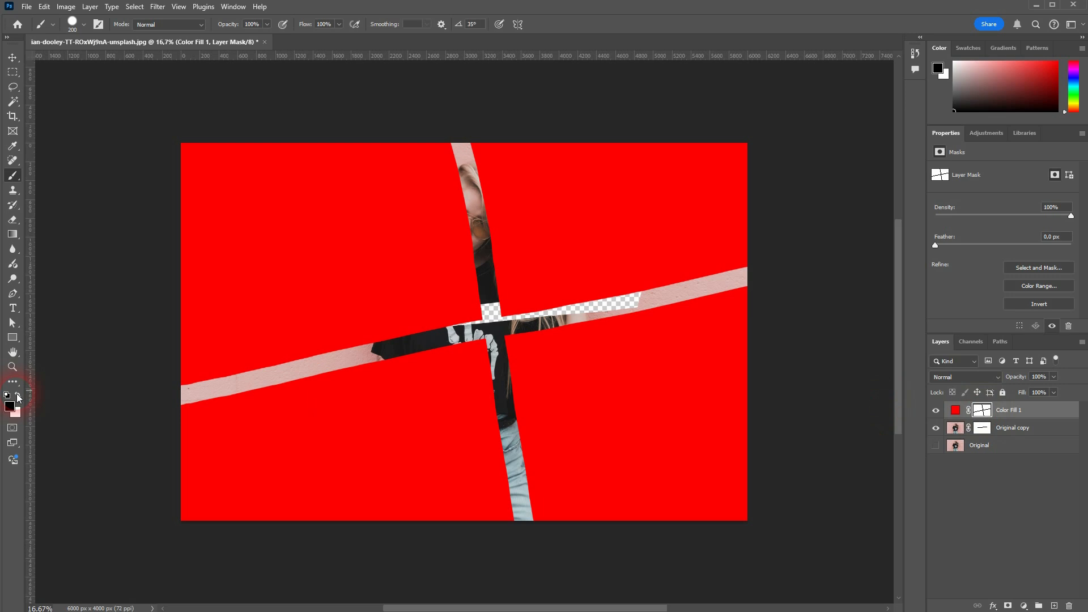
pyautogui.moveTo(190, 430)
pyautogui.mouseDown()
pyautogui.moveTo(187, 394)
pyautogui.moveTo(195, 383)
pyautogui.moveTo(201, 423)
pyautogui.moveTo(212, 379)
pyautogui.moveTo(222, 424)
pyautogui.moveTo(233, 372)
pyautogui.moveTo(246, 428)
pyautogui.moveTo(251, 373)
pyautogui.moveTo(263, 425)
pyautogui.moveTo(270, 359)
pyautogui.mouseUp()
pyautogui.moveTo(738, 331)
pyautogui.mouseDown()
pyautogui.moveTo(751, 270)
pyautogui.moveTo(731, 313)
pyautogui.moveTo(701, 335)
pyautogui.moveTo(705, 267)
pyautogui.mouseUp()
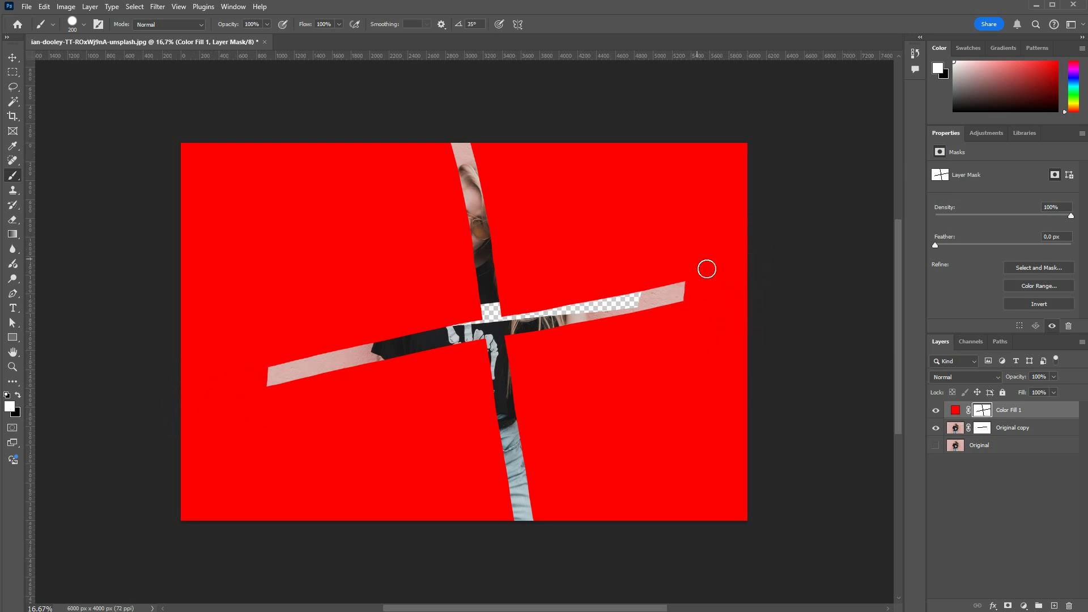
# Delete the red fill layer's mask and the fill layer itself
pyautogui.click(986, 411)
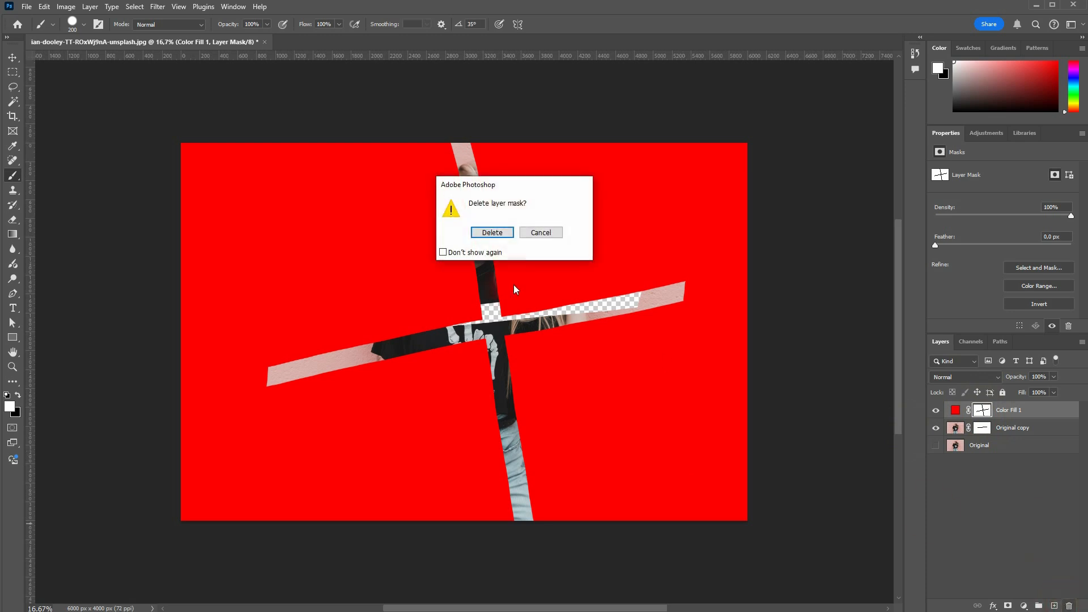
pyautogui.click(491, 232)
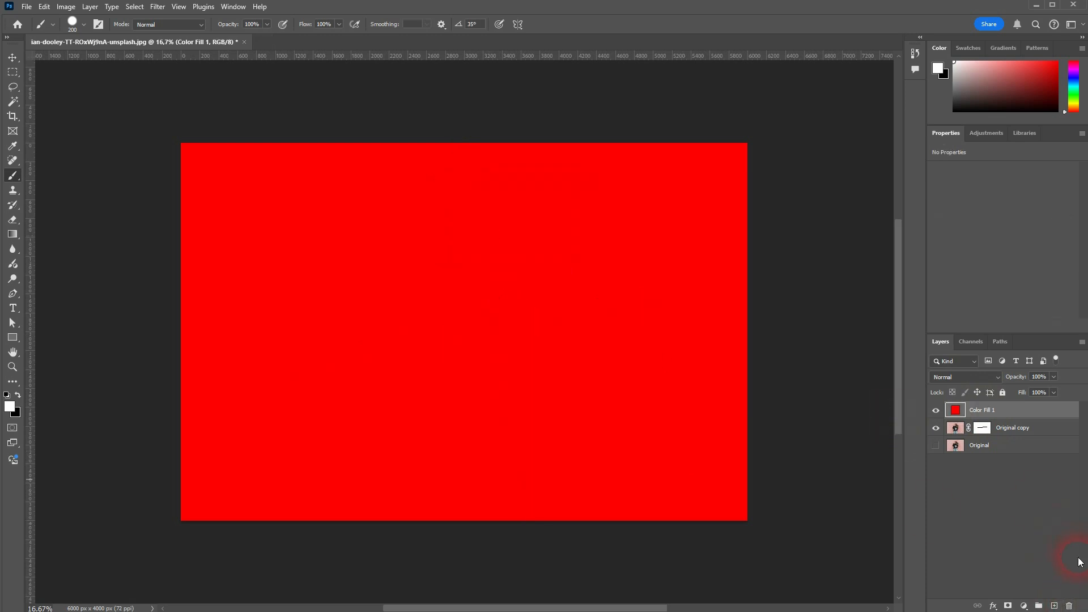
pyautogui.click(1069, 605)
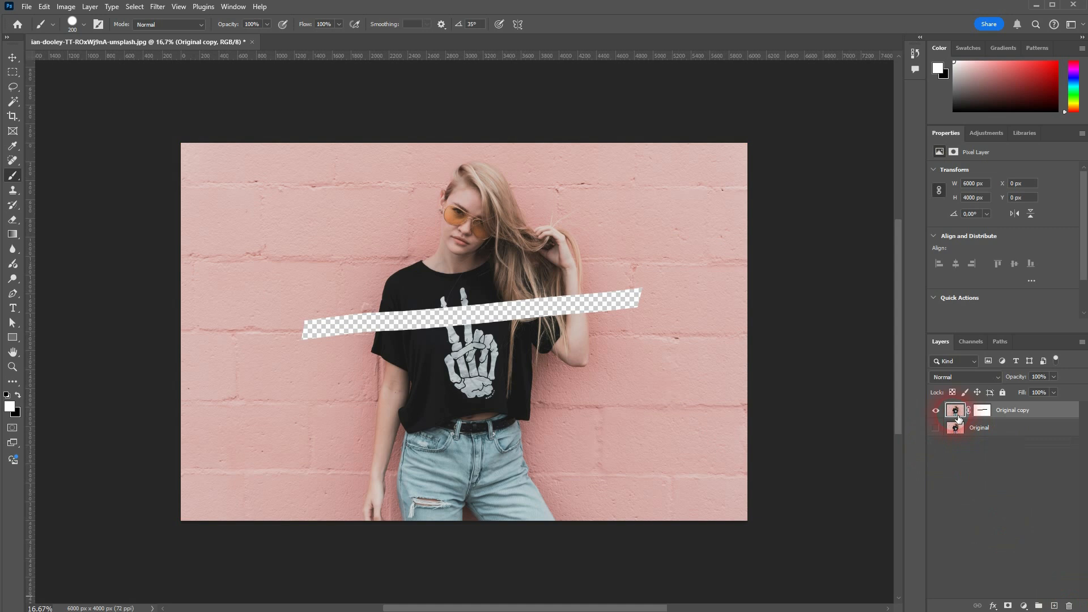
# Delete the masked Original copy layer, replace it with a fresh duplicate of the Original layer, and hide Original
pyautogui.click(1070, 605)
pyautogui.click(936, 411)
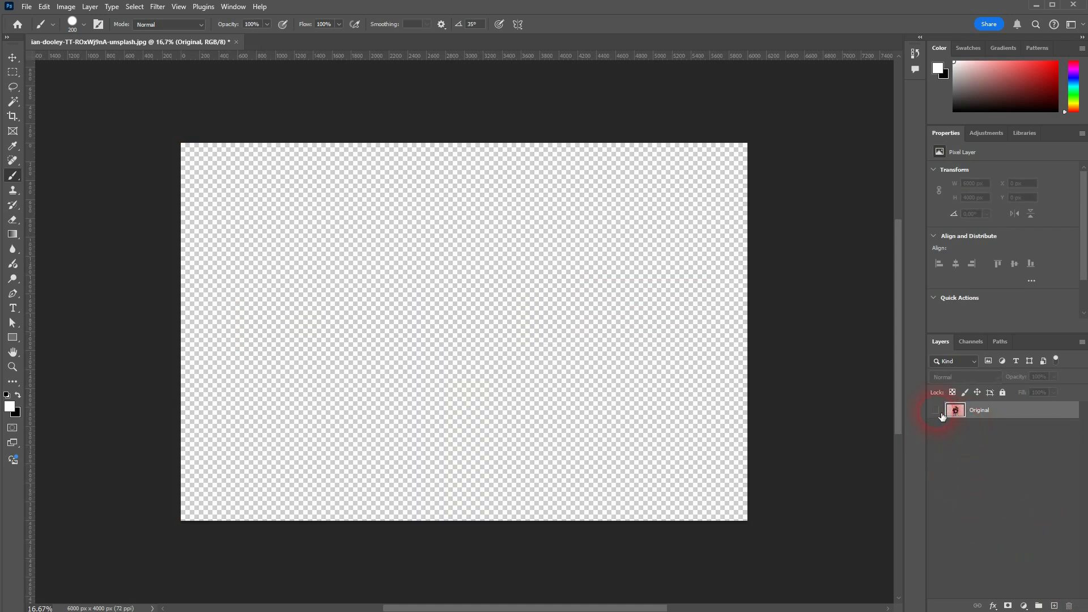
pyautogui.click(1003, 418)
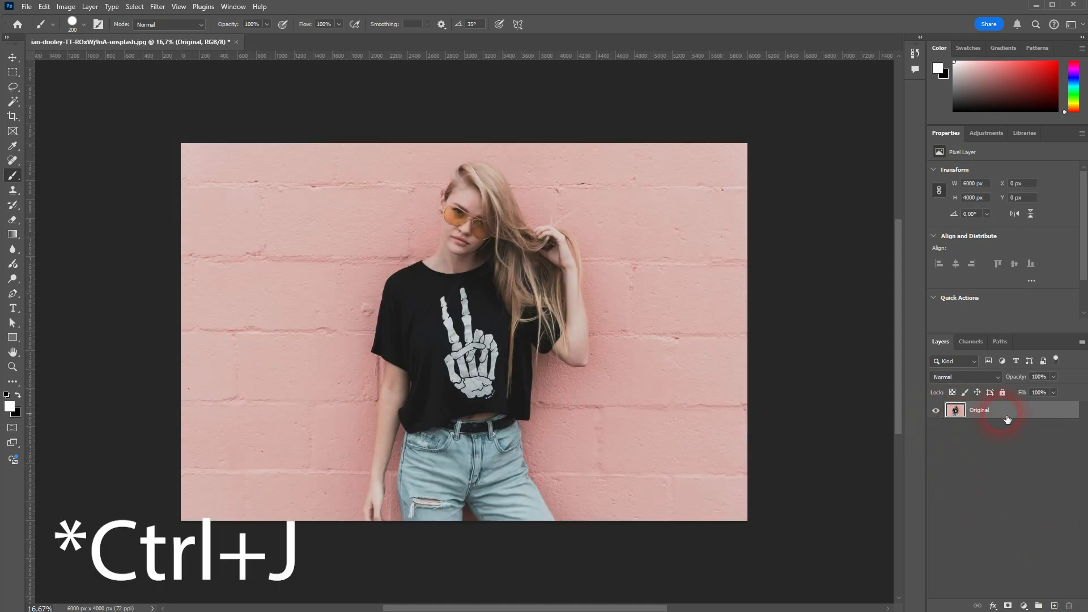
pyautogui.hotkey('ctrl', 'j')
pyautogui.click(936, 428)
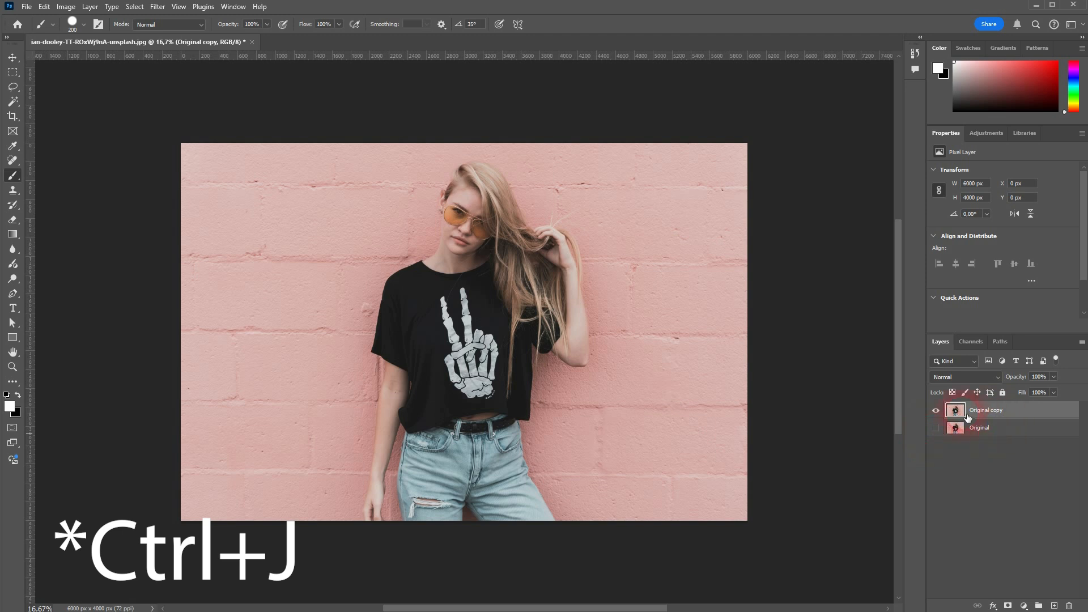
# Remove the background from the Original copy layer with the Remove Background quick action
pyautogui.scroll(-1, 998, 291)
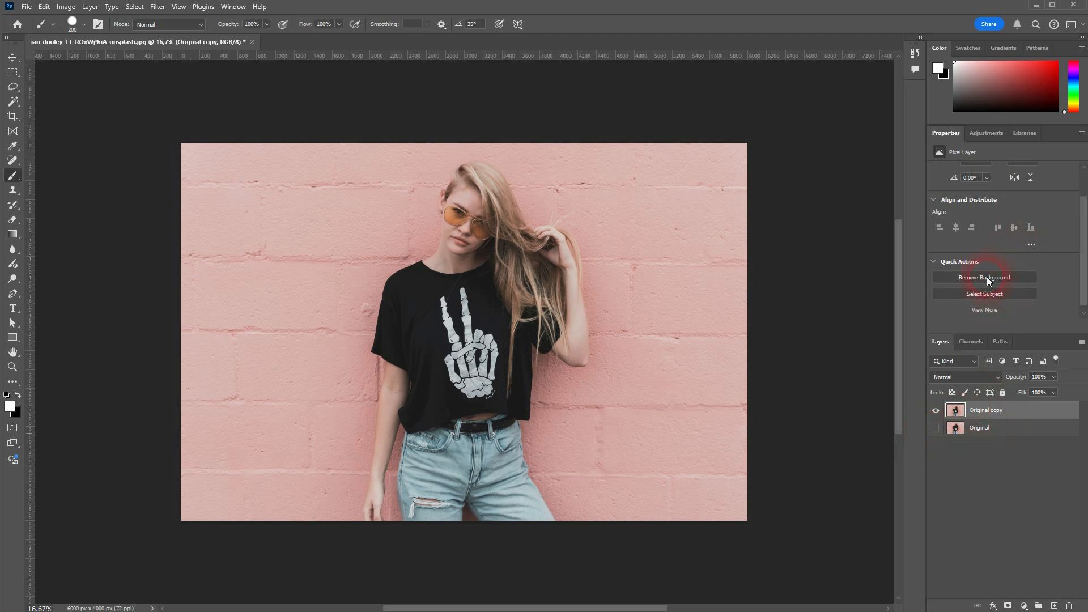
pyautogui.click(987, 277)
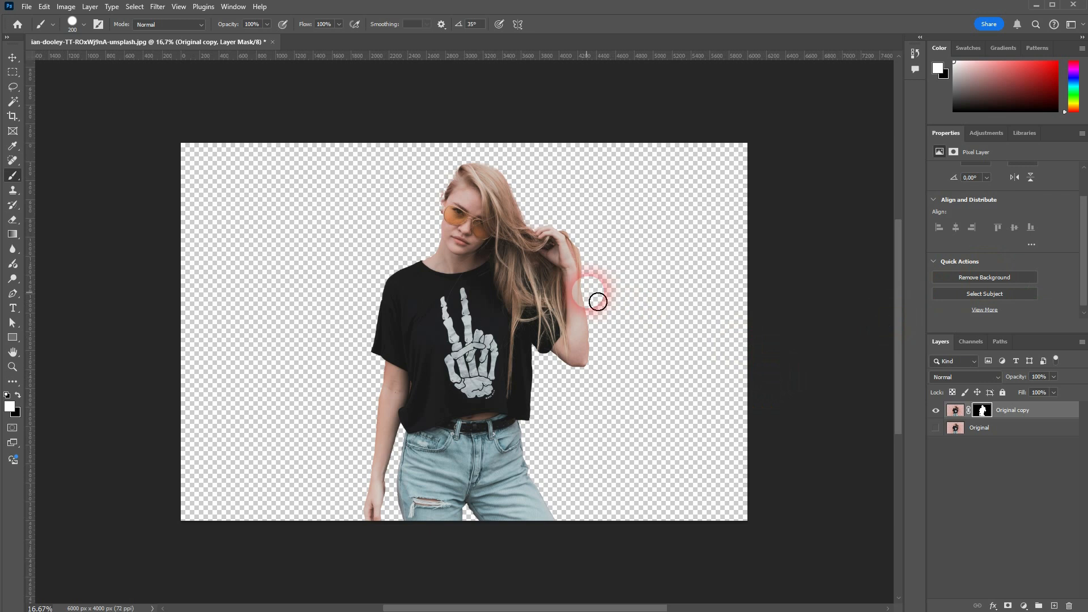
# Set the brush size to 10 px for retouching the mask edge between the lowered arm and the jeans
pyautogui.hscroll(-2, 392, 497)
pyautogui.scroll(3, 431, 501)
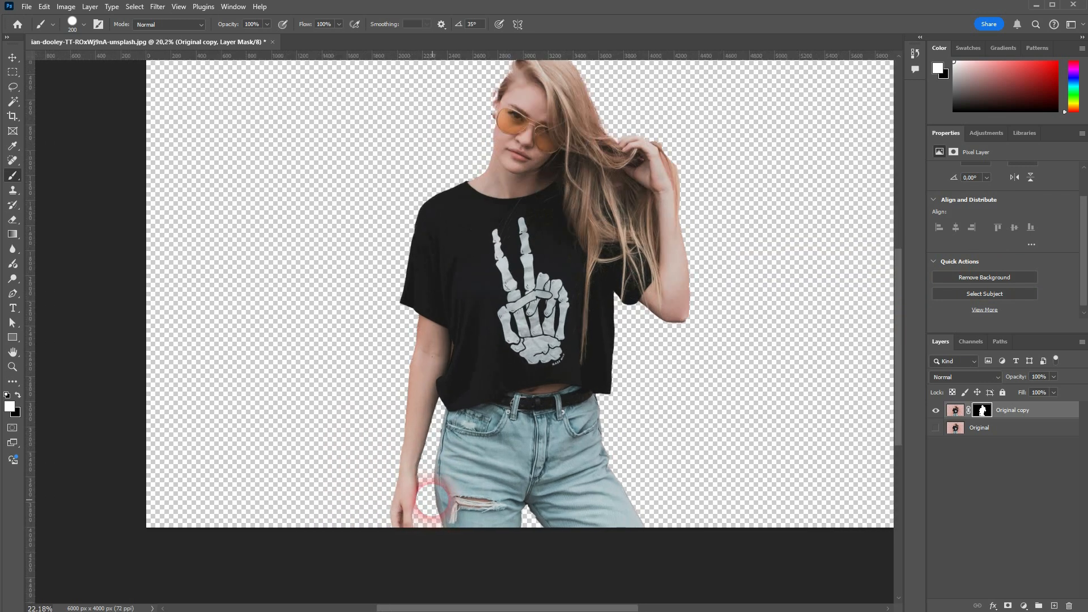
pyautogui.scroll(12, 430, 501)
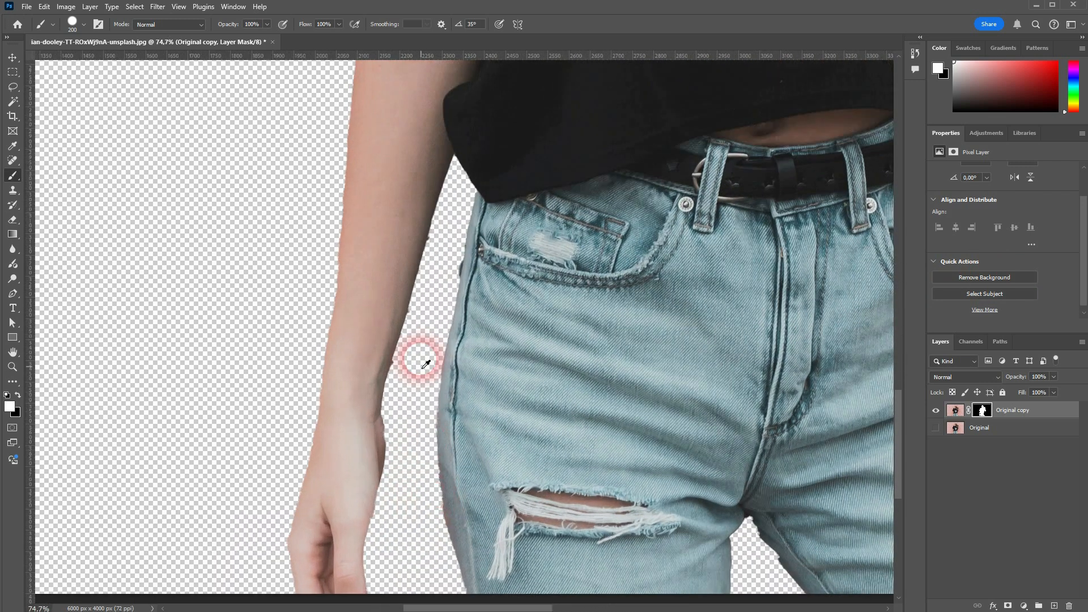
pyautogui.scroll(14, 422, 357)
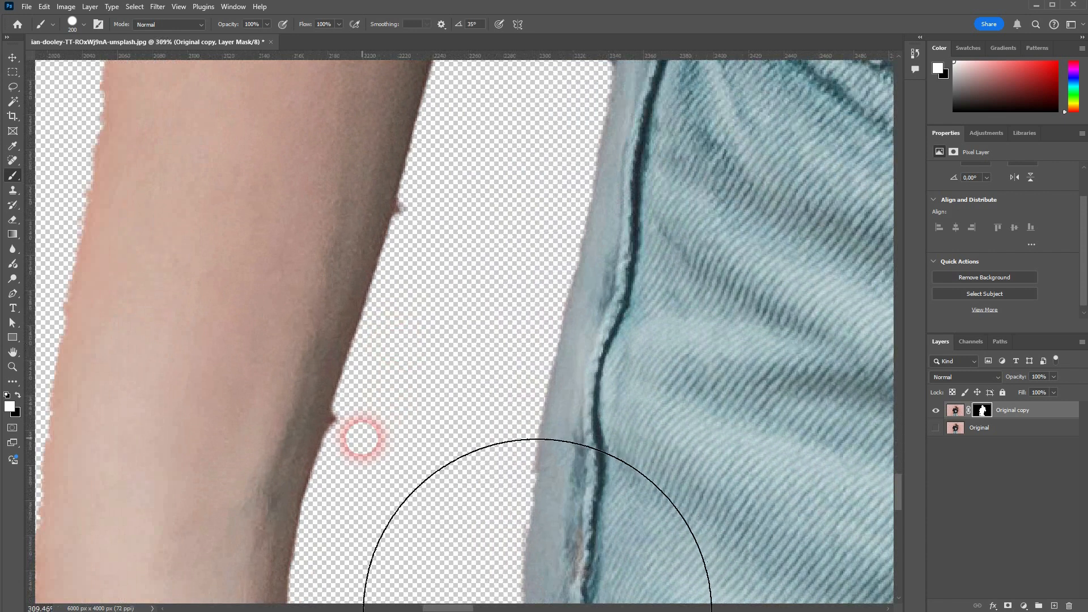
pyautogui.click(77, 29)
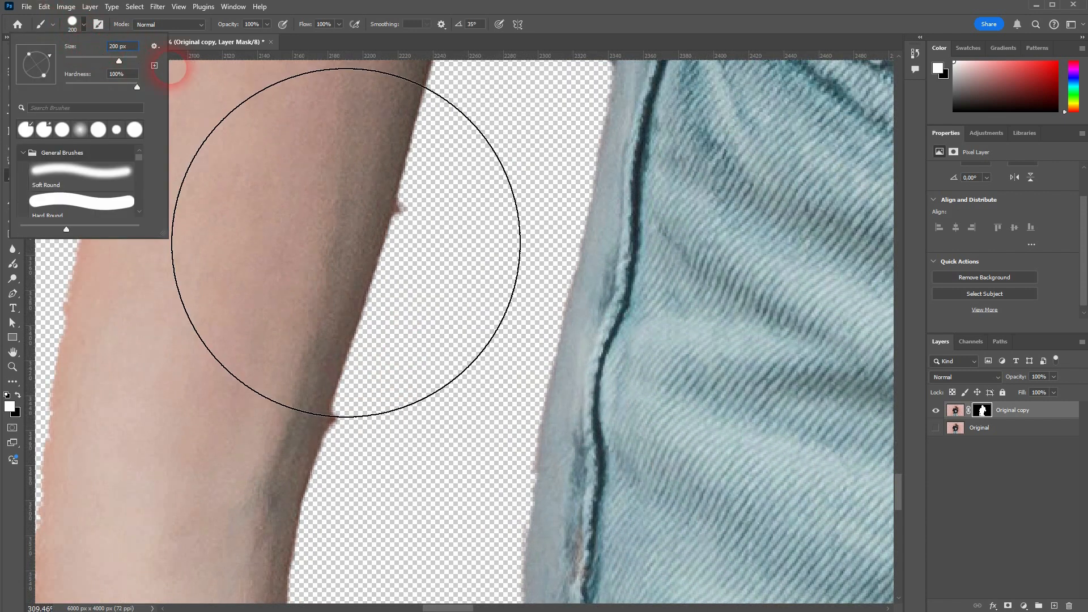
pyautogui.write('10')
pyautogui.press('Return')
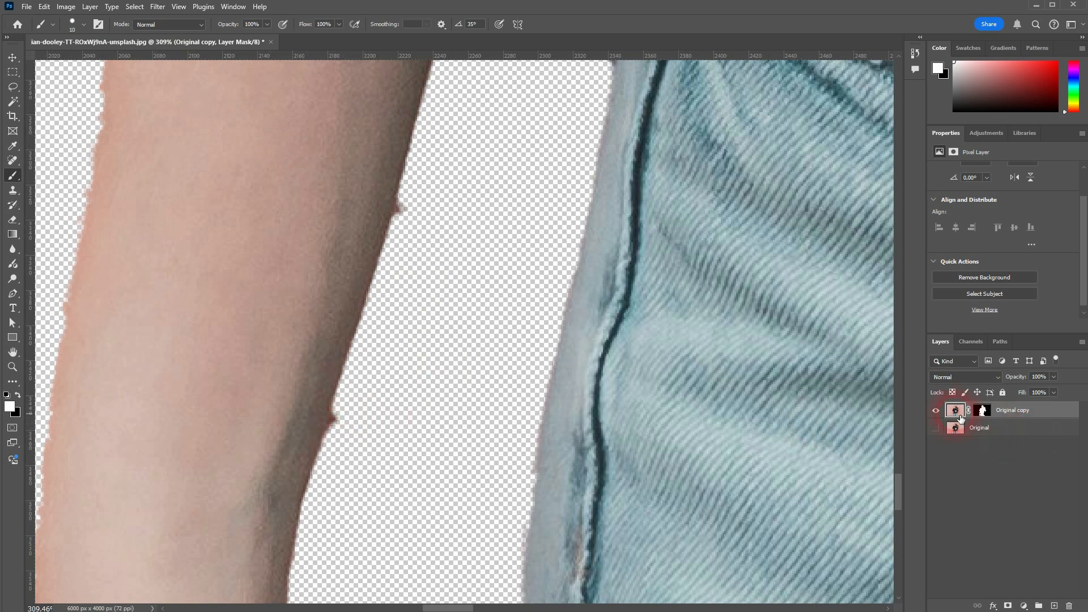
# Temporarily disable the Original copy layer's mask to view the full photo, and enable the mask again
pyautogui.click(958, 414)
pyautogui.click(982, 412)
pyautogui.rightClick(982, 414)
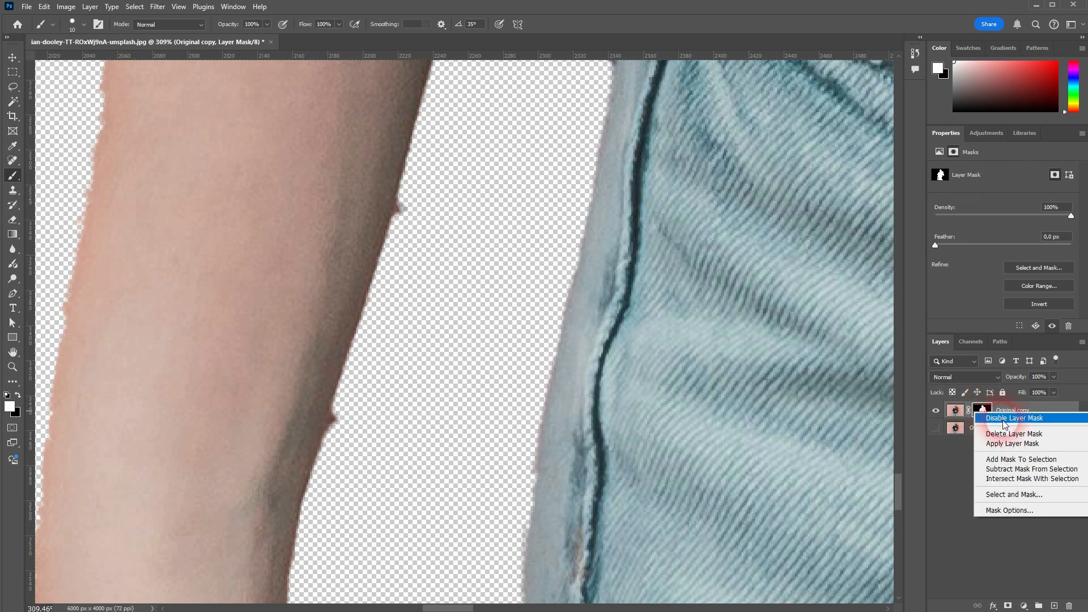
pyautogui.click(998, 418)
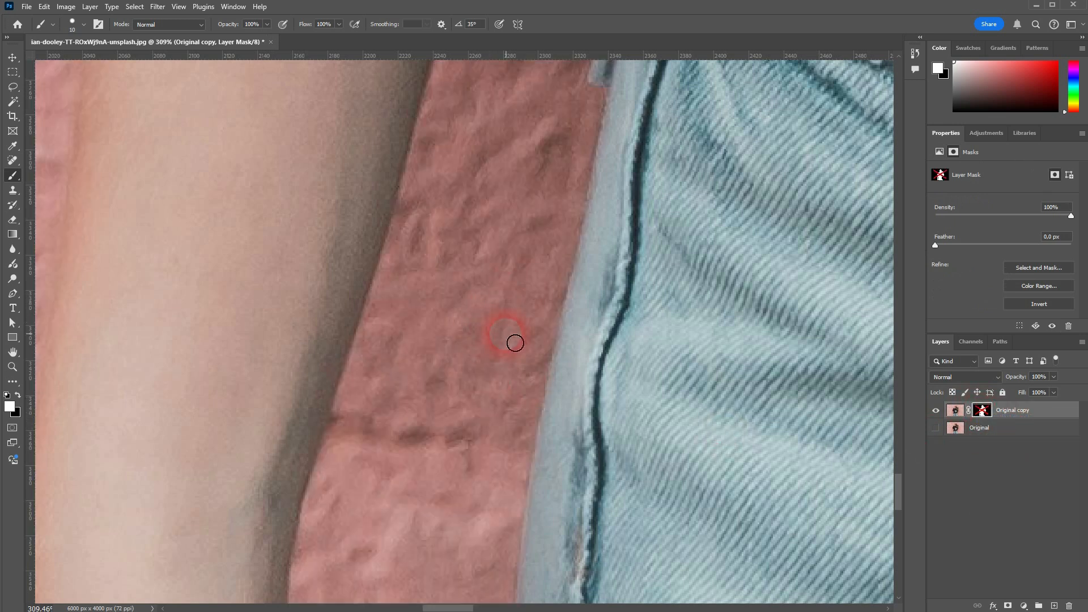
pyautogui.hotkey('ctrl', '0')
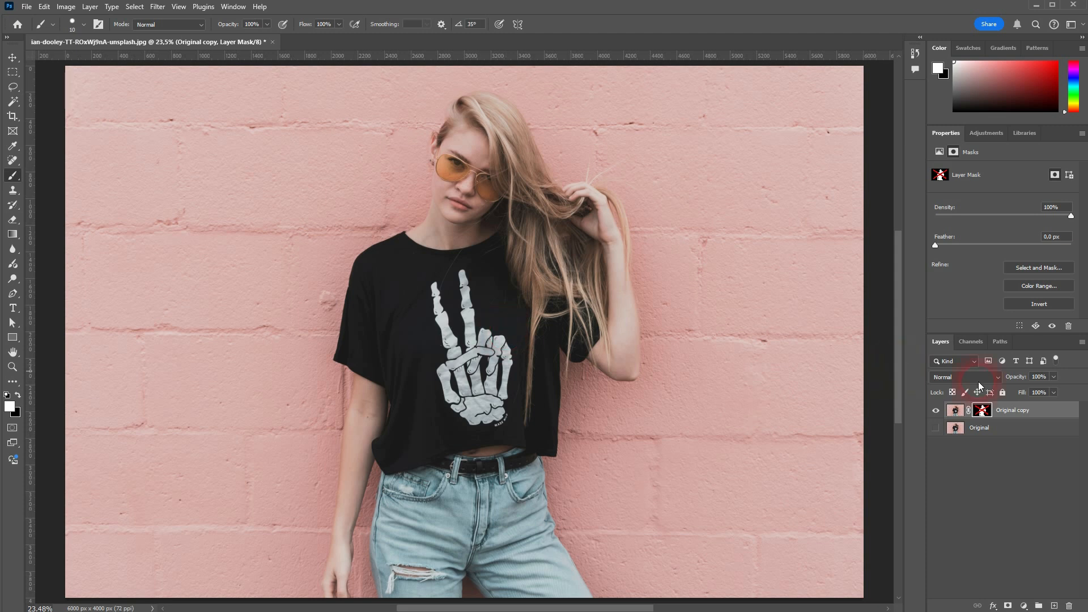
pyautogui.rightClick(996, 418)
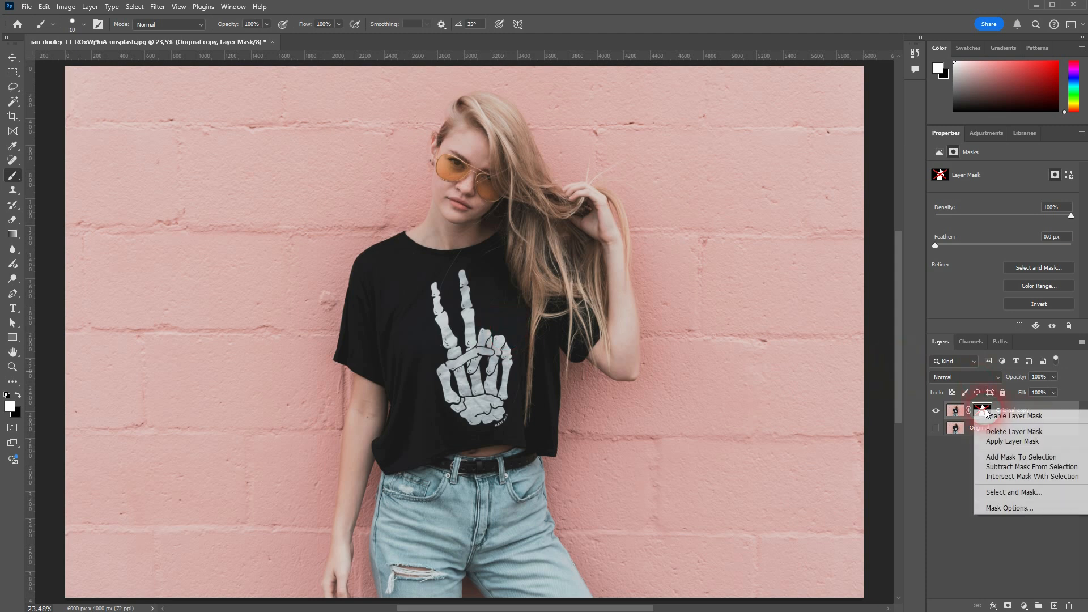
pyautogui.click(1018, 419)
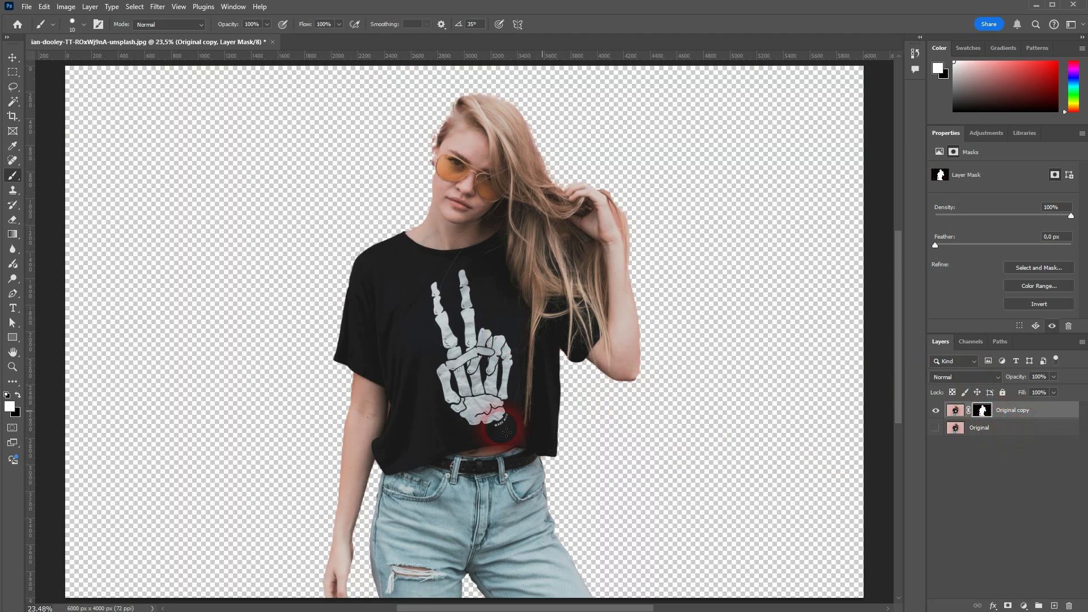
# Paint with black on the Original copy layer's mask to remove the leftover bumps along the inner edge of the lowered arm
pyautogui.scroll(10, 374, 537)
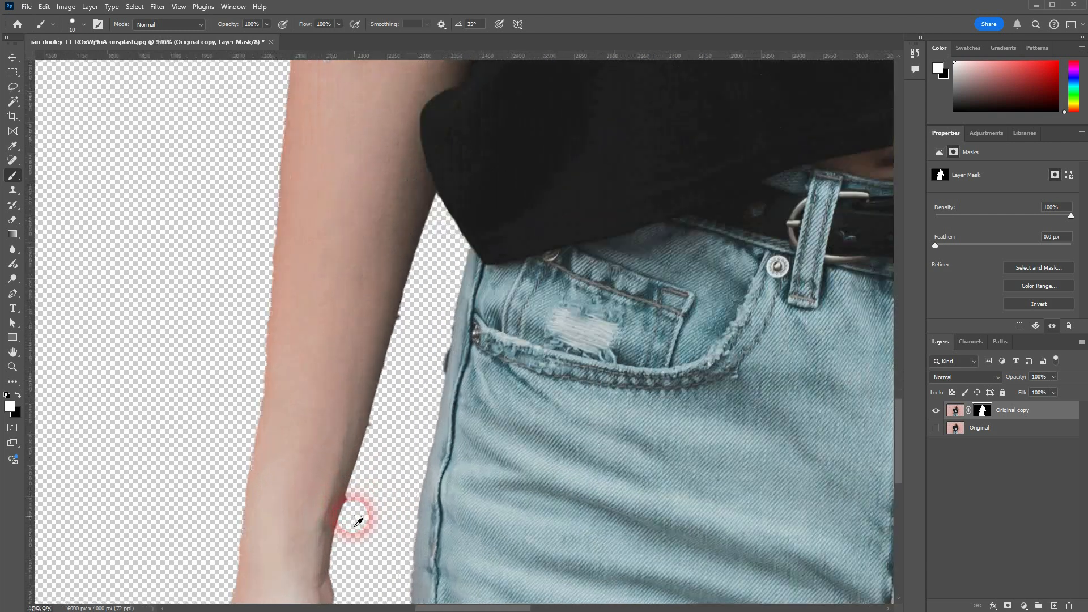
pyautogui.scroll(5, 348, 523)
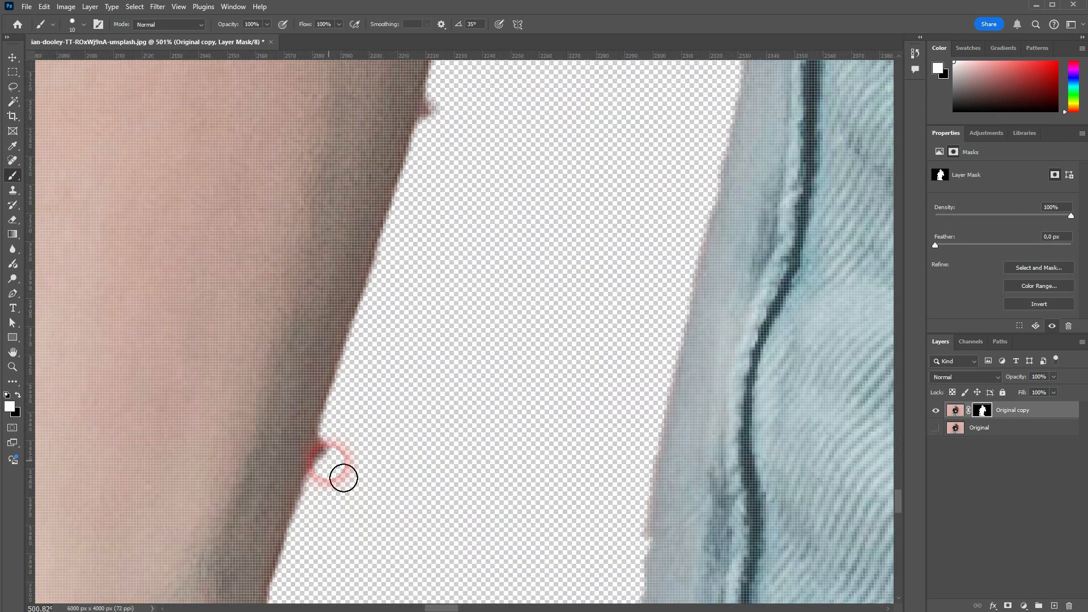
pyautogui.click(957, 415)
pyautogui.click(982, 412)
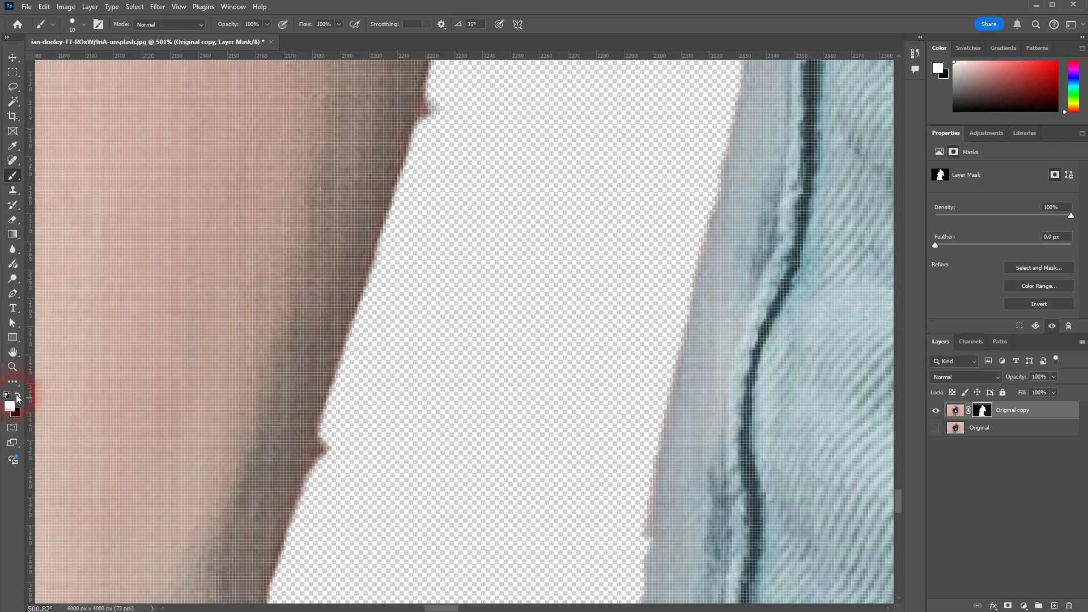
pyautogui.moveTo(336, 452); pyautogui.dragTo(328, 474)
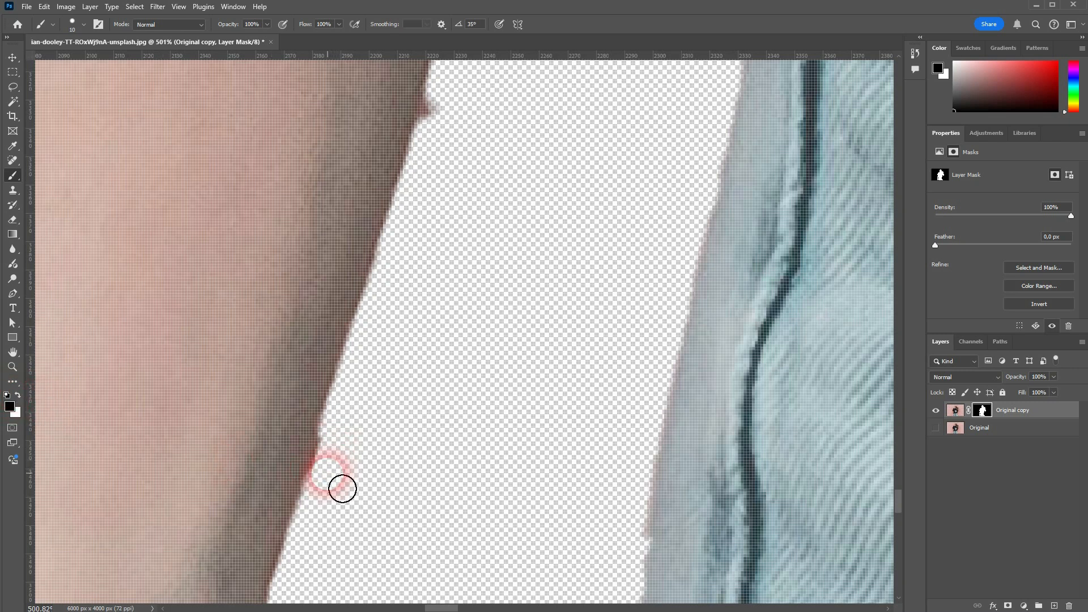
pyautogui.scroll(3, 457, 294)
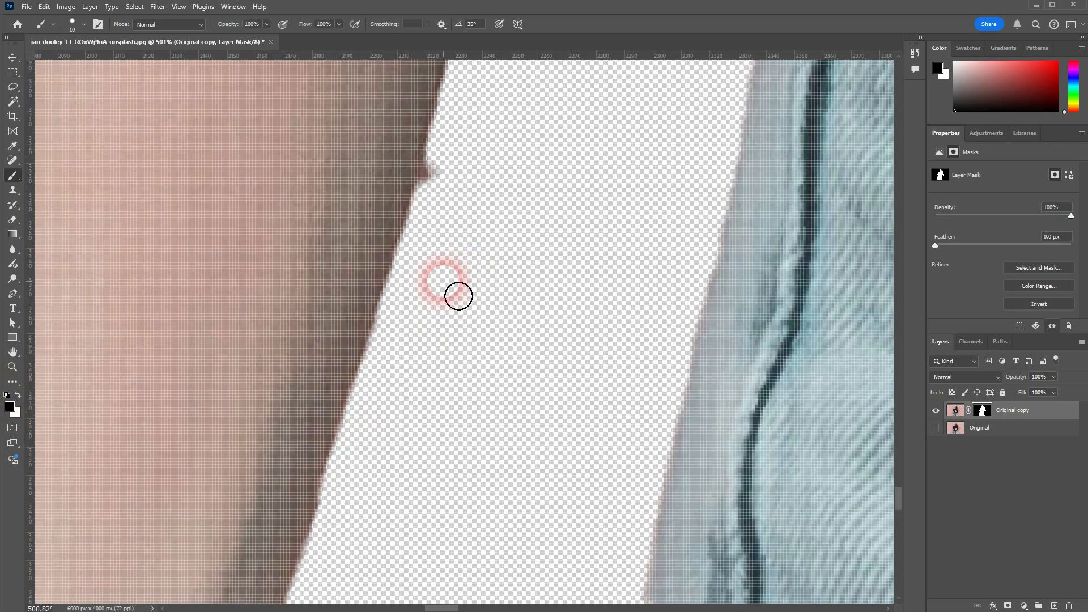
pyautogui.moveTo(459, 219); pyautogui.dragTo(456, 223)
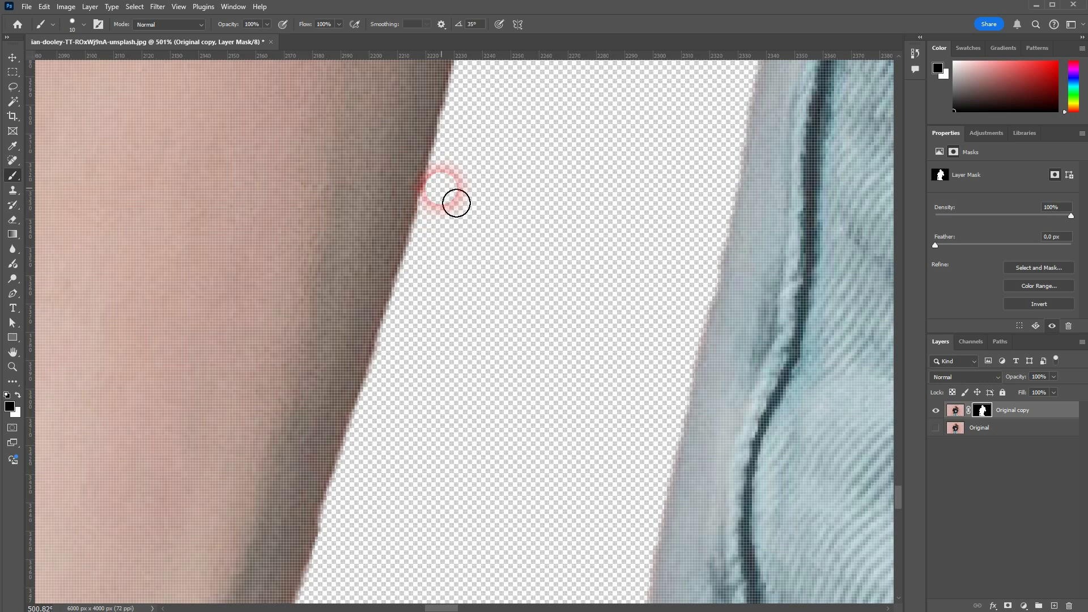
pyautogui.scroll(5, 481, 216)
pyautogui.scroll(6, 668, 201)
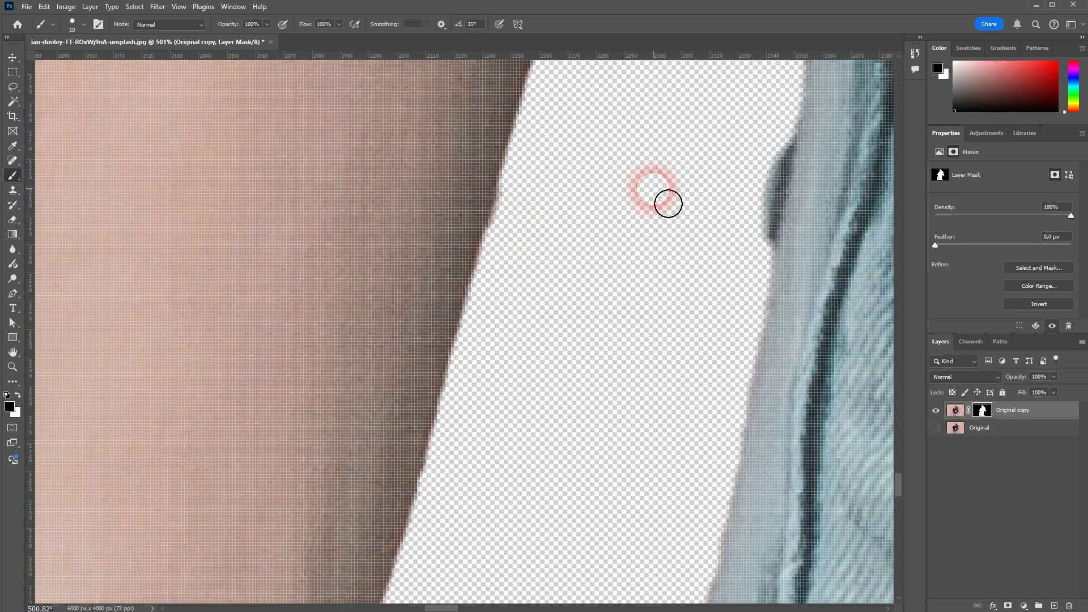
pyautogui.moveTo(590, 114); pyautogui.dragTo(589, 99)
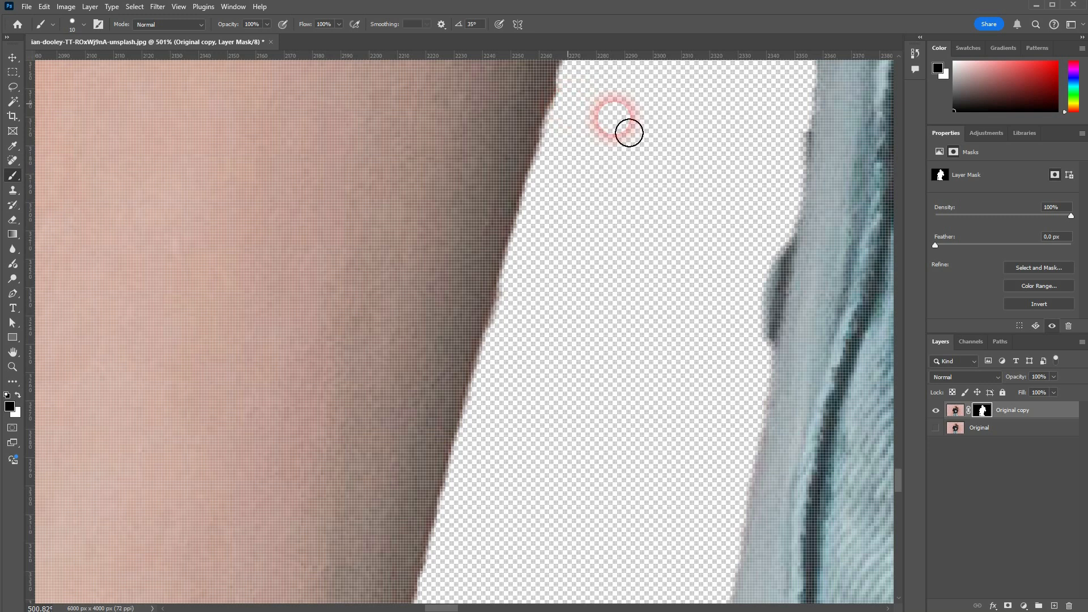
pyautogui.moveTo(685, 113); pyautogui.dragTo(500, 496)
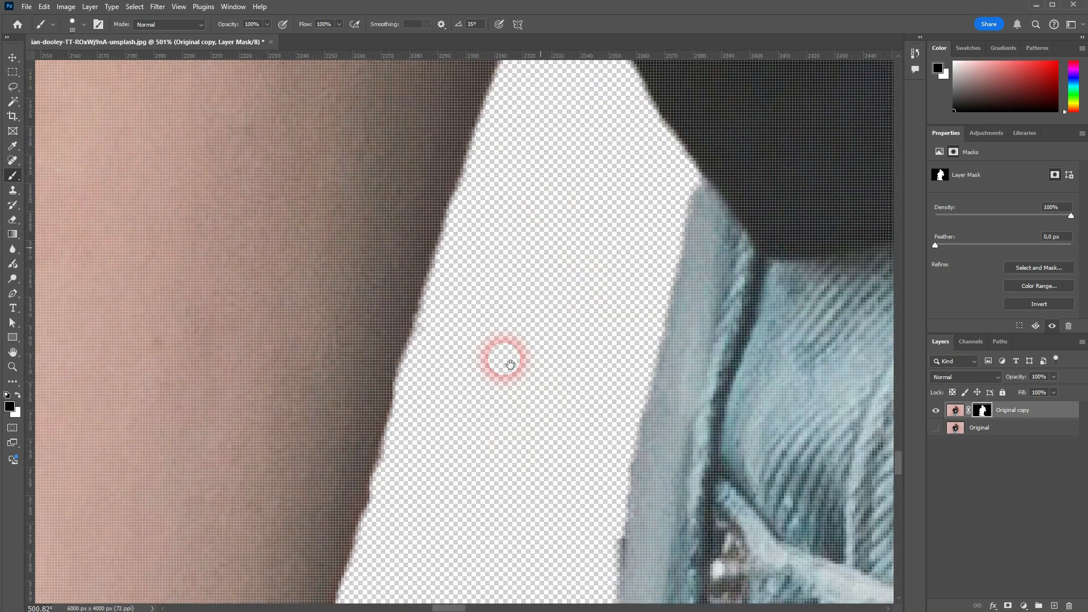
pyautogui.moveTo(549, 211); pyautogui.dragTo(465, 454)
pyautogui.hotkey('ctrl', '0')
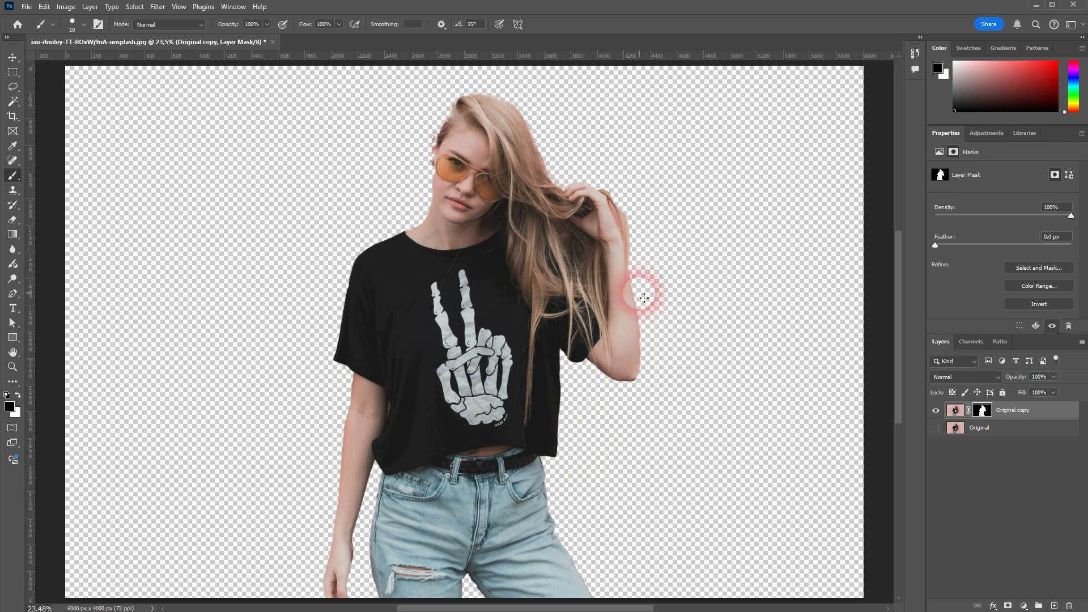
# Try painting with white on the mask over the pink gap between the raised wrist and the outer hair strands
pyautogui.scroll(10, 639, 221)
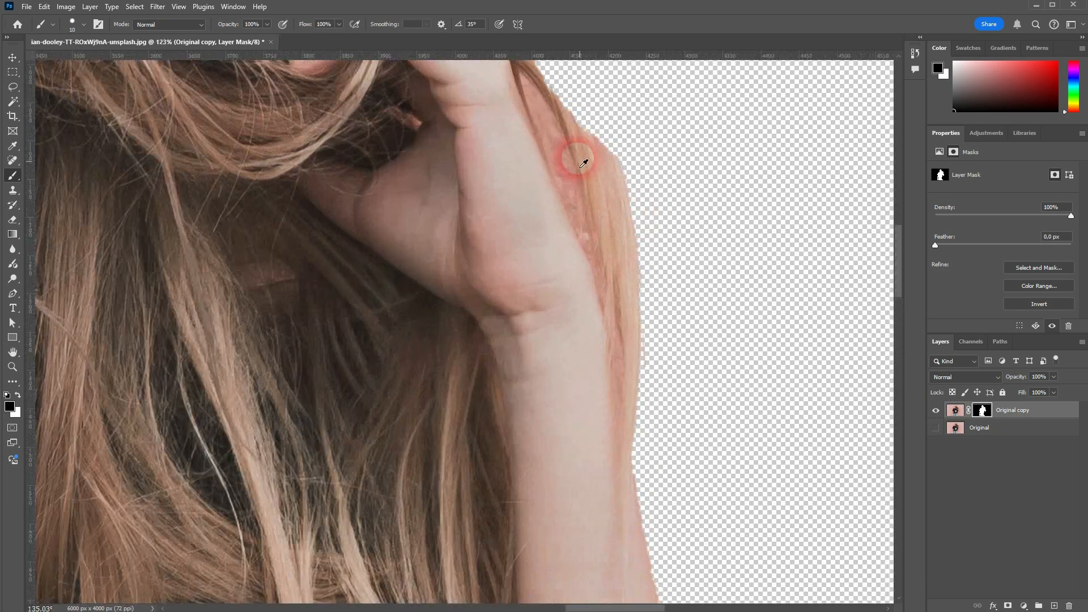
pyautogui.scroll(2, 622, 212)
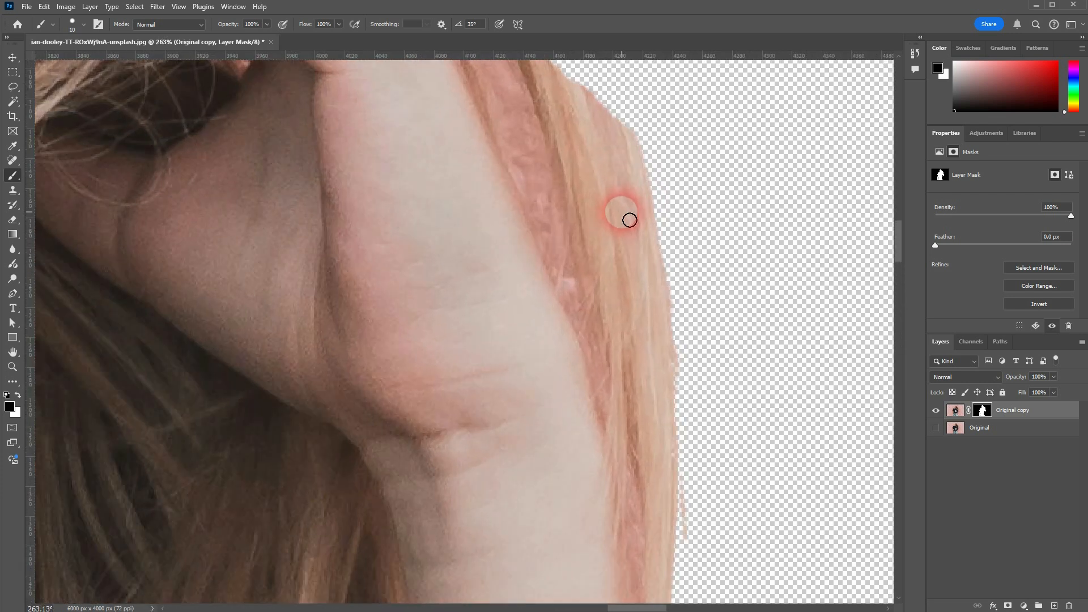
pyautogui.scroll(-2, 622, 213)
pyautogui.scroll(3, 566, 164)
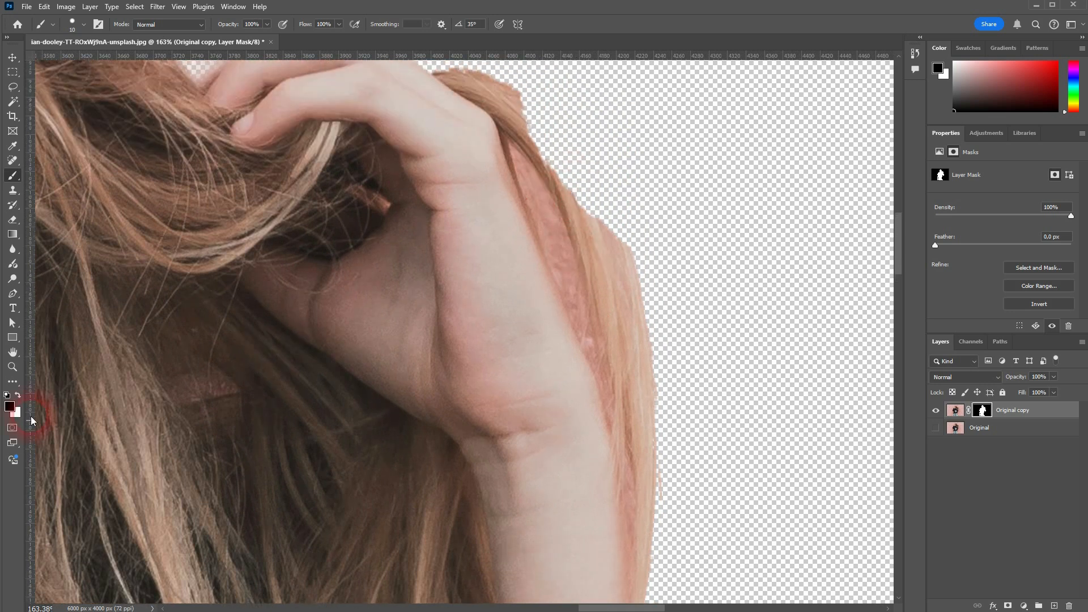
pyautogui.click(558, 237)
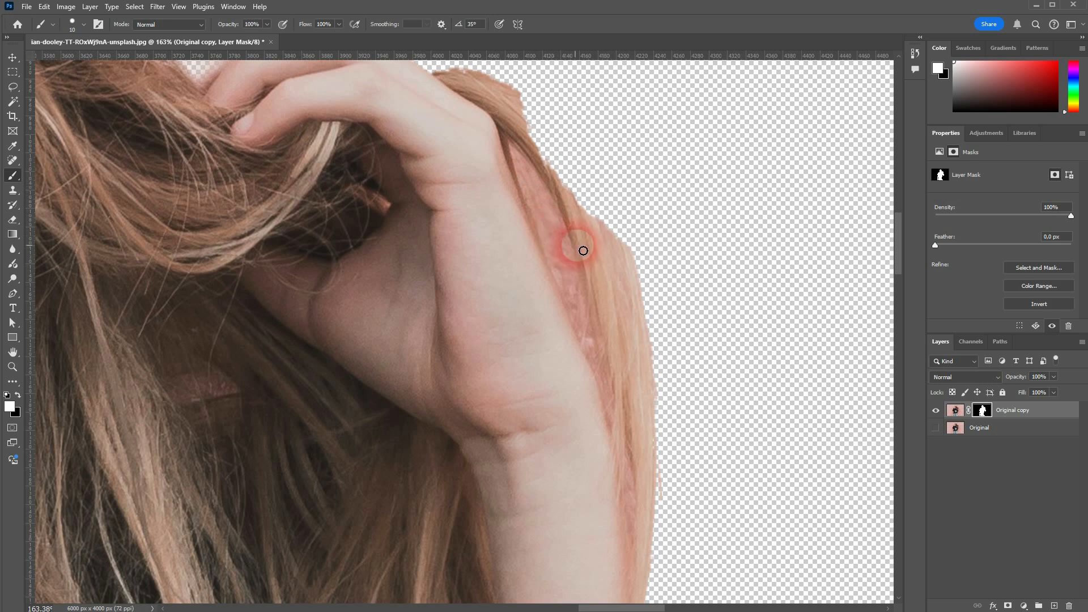
pyautogui.moveTo(574, 250); pyautogui.dragTo(562, 220)
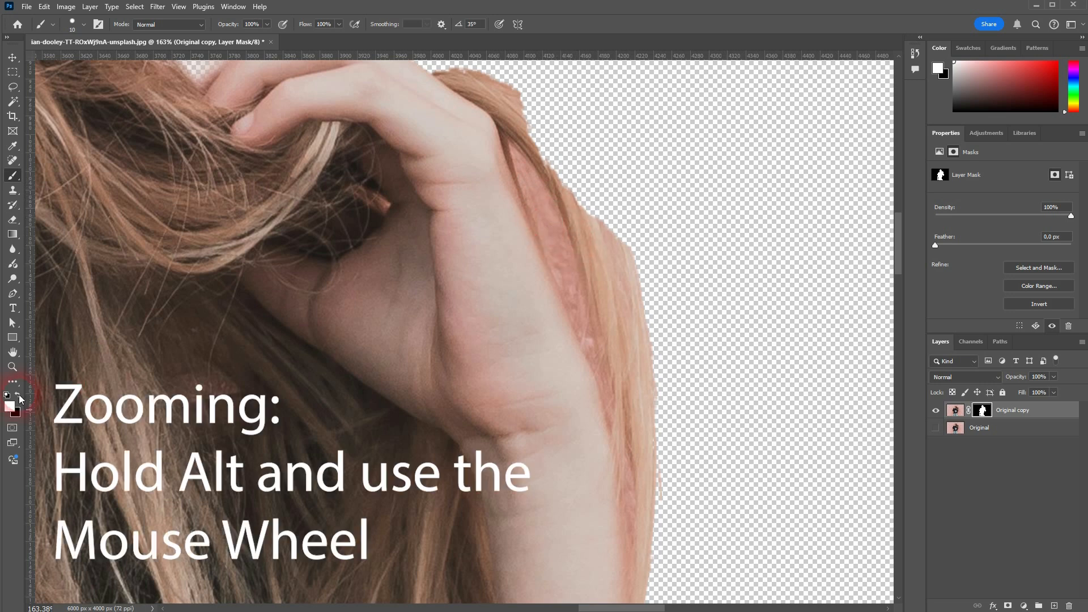
# Paint with black on the mask to hide the pink wall between the raised wrist and the outer hair strands
pyautogui.moveTo(571, 272); pyautogui.dragTo(556, 242)
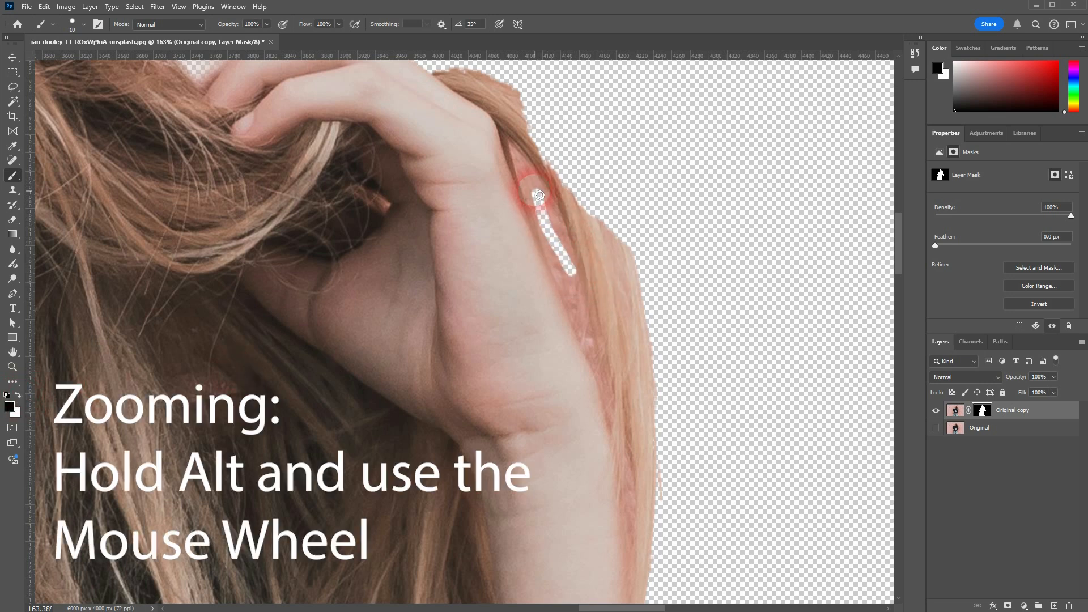
pyautogui.moveTo(521, 159); pyautogui.dragTo(522, 159)
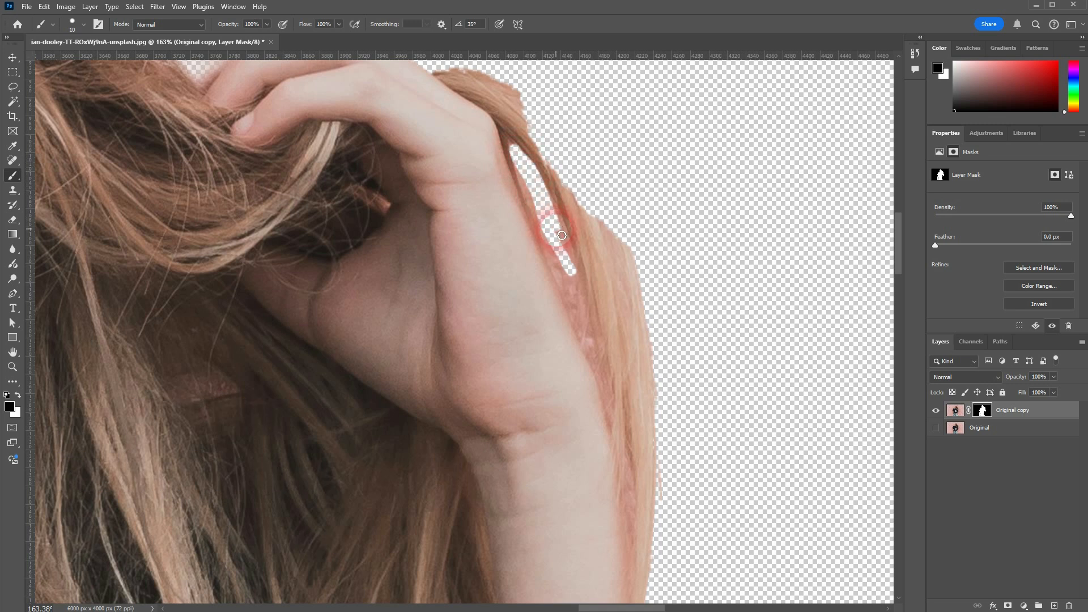
pyautogui.moveTo(577, 291); pyautogui.dragTo(541, 204)
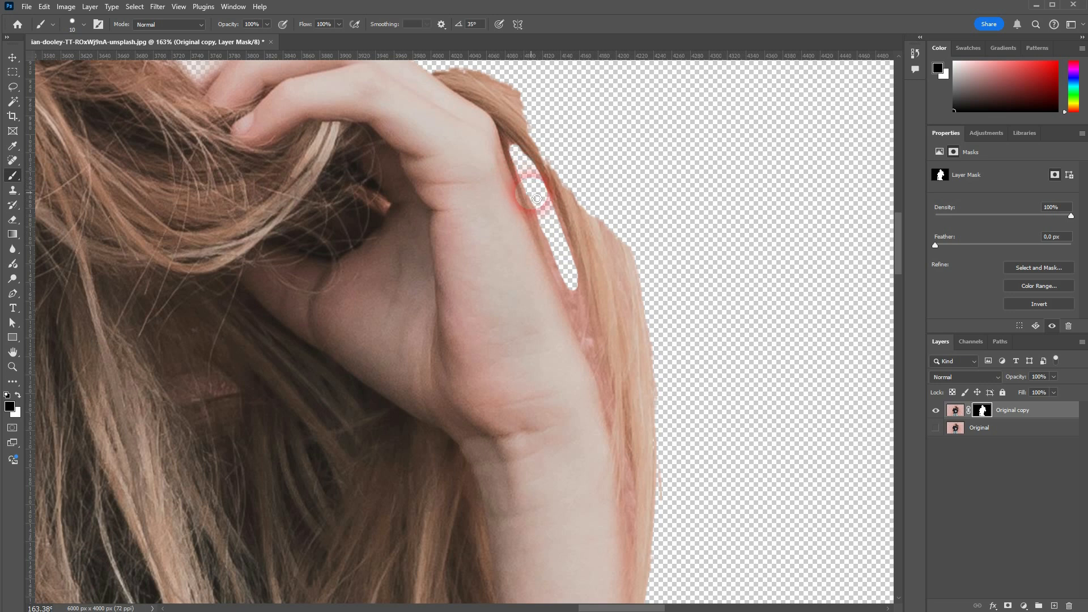
pyautogui.moveTo(550, 234)
pyautogui.mouseDown()
pyautogui.moveTo(589, 321)
pyautogui.moveTo(583, 267)
pyautogui.moveTo(539, 183)
pyautogui.mouseUp()
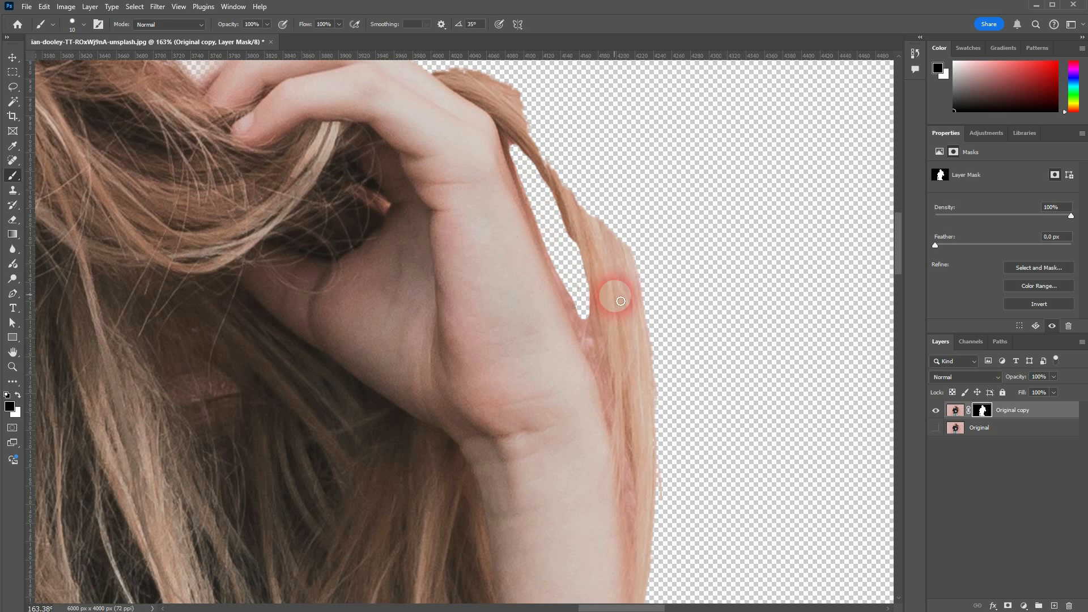
pyautogui.moveTo(586, 318)
pyautogui.mouseDown()
pyautogui.moveTo(609, 398)
pyautogui.moveTo(593, 306)
pyautogui.mouseUp()
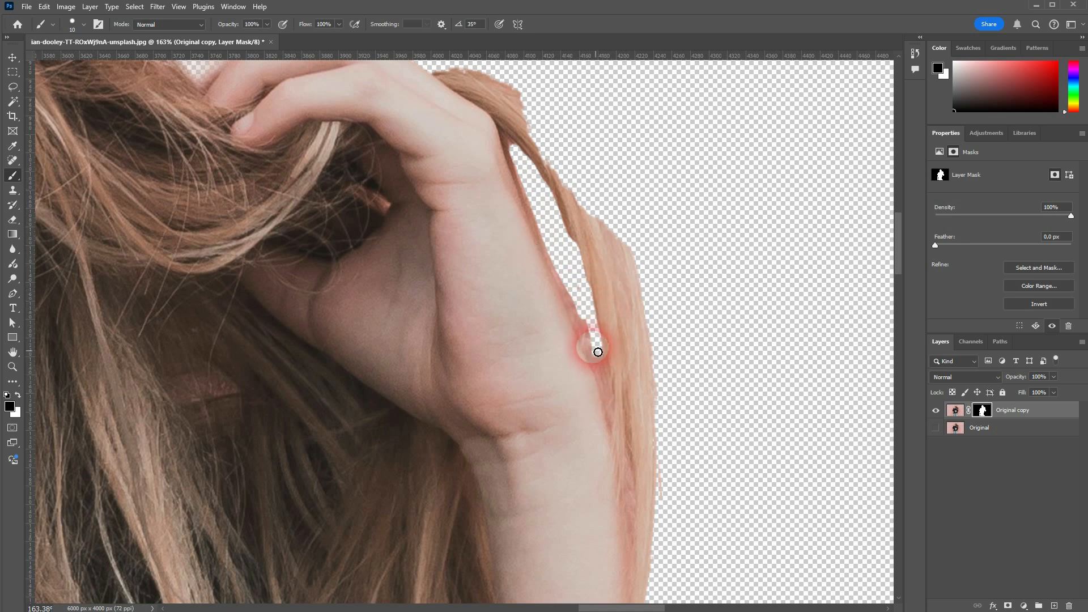
pyautogui.moveTo(598, 352); pyautogui.dragTo(569, 288)
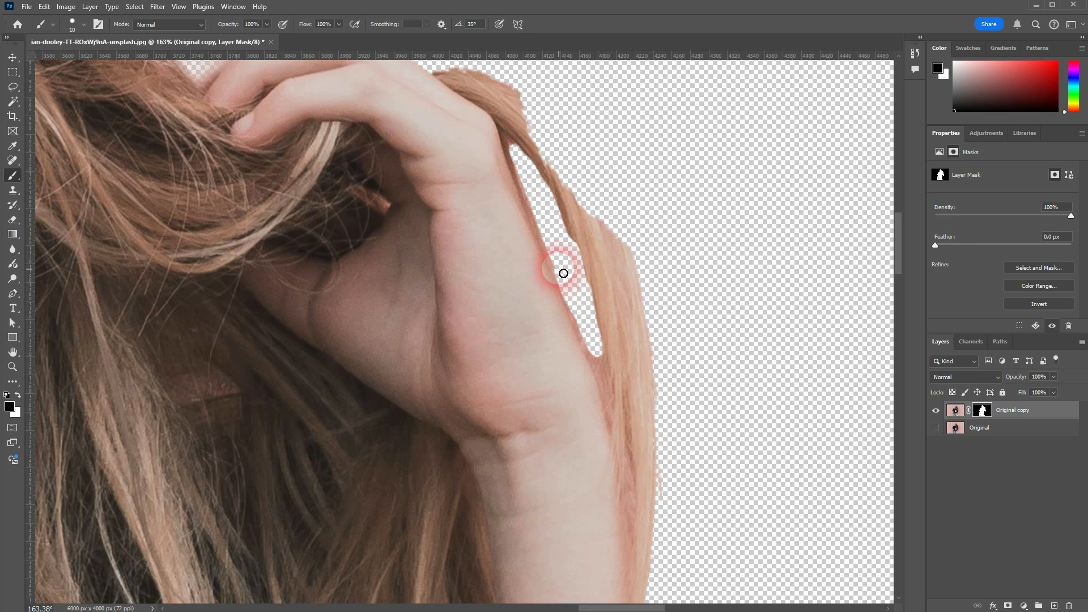
pyautogui.moveTo(548, 233)
pyautogui.mouseDown()
pyautogui.moveTo(541, 211)
pyautogui.moveTo(585, 291)
pyautogui.mouseUp()
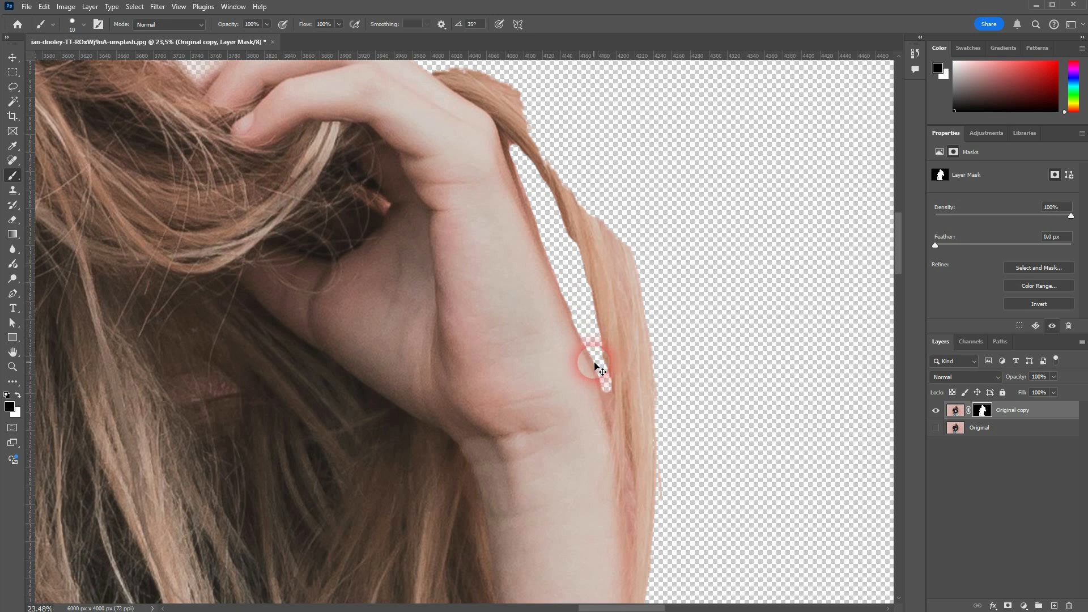
pyautogui.hotkey('ctrl', '0')
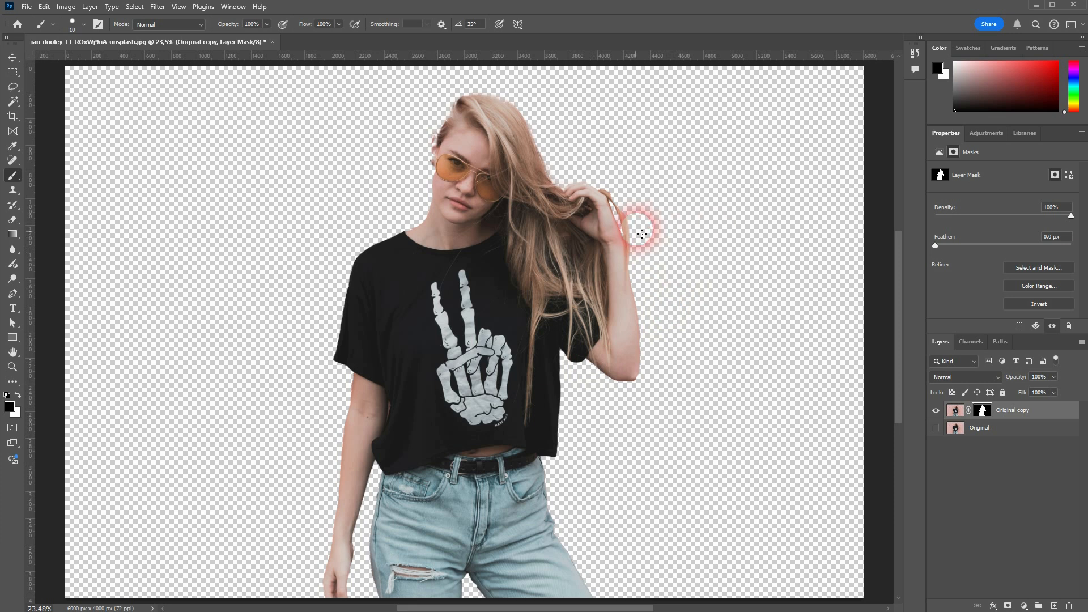
# Paint with white on the Original copy layer's mask to restore the missing ear, from its outer rim down to the glasses' hinge
pyautogui.scroll(8, 437, 159)
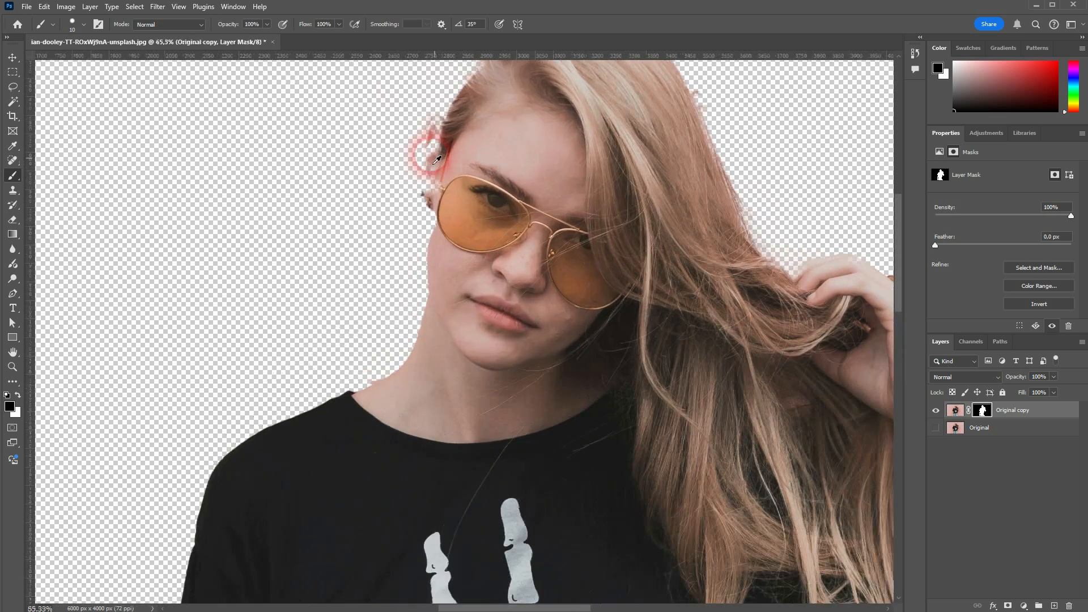
pyautogui.scroll(7, 436, 159)
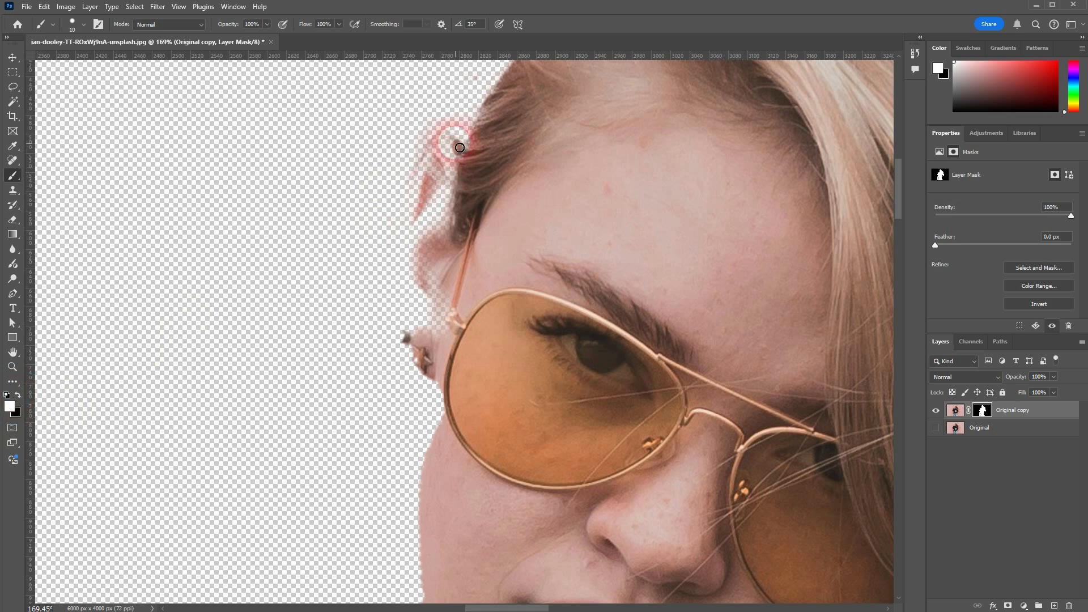
pyautogui.moveTo(459, 147)
pyautogui.mouseDown()
pyautogui.moveTo(421, 176)
pyautogui.moveTo(416, 219)
pyautogui.moveTo(425, 285)
pyautogui.moveTo(451, 308)
pyautogui.moveTo(463, 253)
pyautogui.mouseUp()
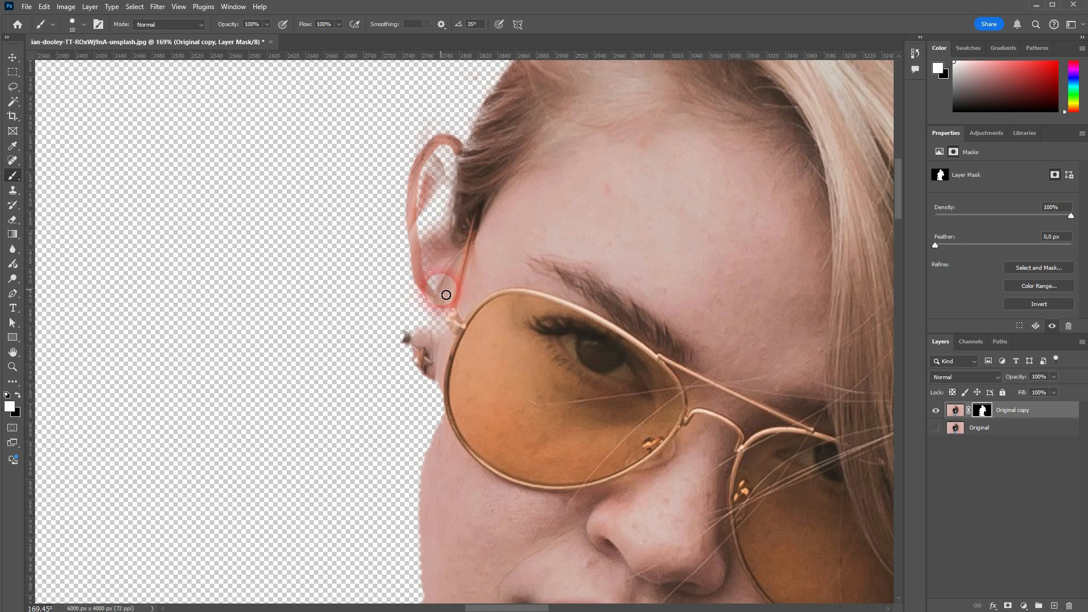
pyautogui.moveTo(446, 295)
pyautogui.mouseDown()
pyautogui.moveTo(429, 188)
pyautogui.moveTo(446, 151)
pyautogui.moveTo(465, 172)
pyautogui.moveTo(447, 169)
pyautogui.moveTo(439, 204)
pyautogui.moveTo(441, 159)
pyautogui.moveTo(432, 261)
pyautogui.moveTo(442, 193)
pyautogui.moveTo(457, 233)
pyautogui.mouseUp()
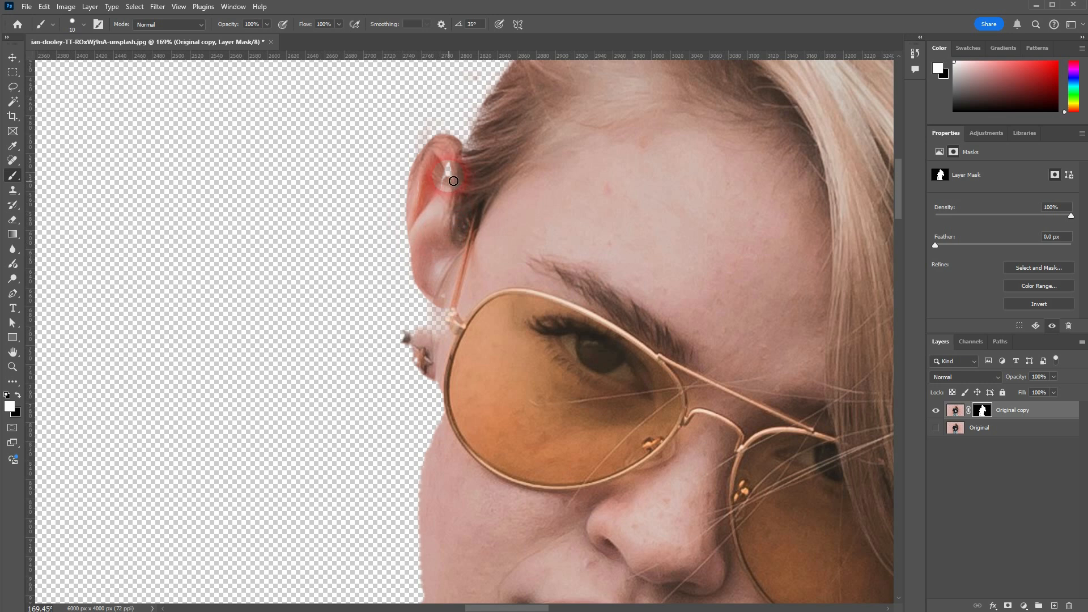
pyautogui.moveTo(456, 279)
pyautogui.mouseDown()
pyautogui.moveTo(430, 396)
pyautogui.moveTo(434, 525)
pyautogui.moveTo(441, 376)
pyautogui.moveTo(451, 433)
pyautogui.moveTo(446, 394)
pyautogui.moveTo(443, 418)
pyautogui.moveTo(440, 402)
pyautogui.moveTo(450, 323)
pyautogui.mouseUp()
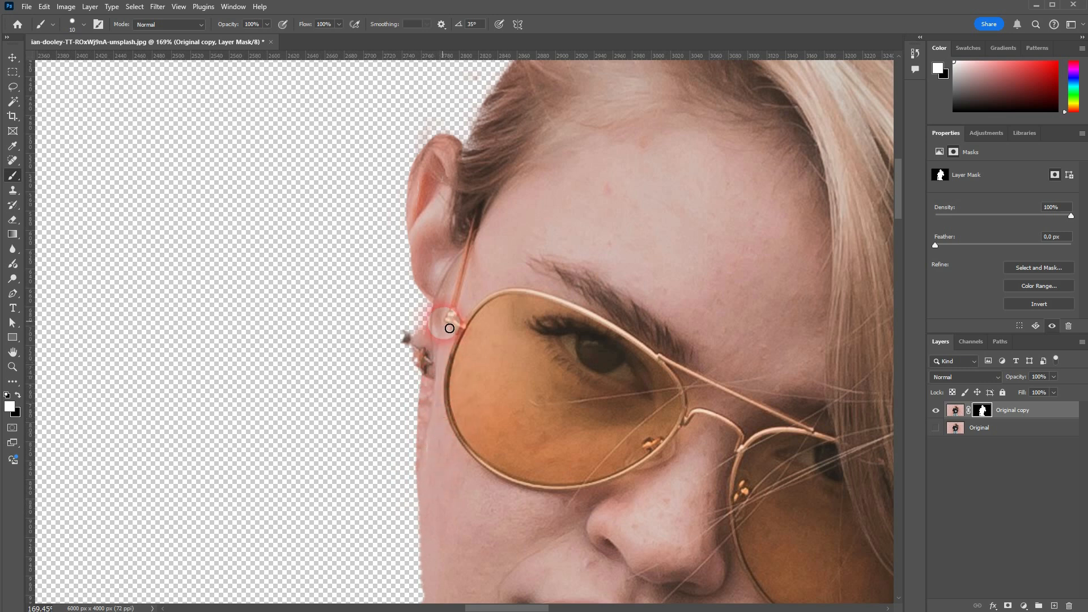
# Paint with white on the mask to bring back the cheek edge below the ear and the earlobe with its earrings
pyautogui.scroll(-6, 456, 436)
pyautogui.scroll(5, 455, 447)
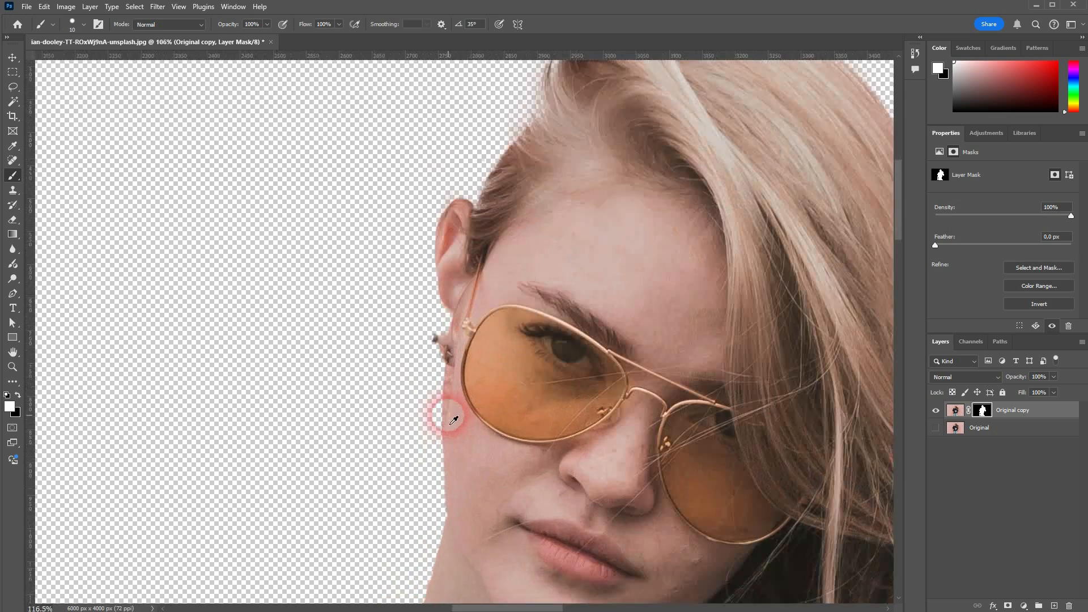
pyautogui.moveTo(463, 544)
pyautogui.mouseDown()
pyautogui.moveTo(438, 382)
pyautogui.moveTo(458, 274)
pyautogui.moveTo(447, 488)
pyautogui.moveTo(450, 436)
pyautogui.moveTo(450, 472)
pyautogui.moveTo(445, 447)
pyautogui.mouseUp()
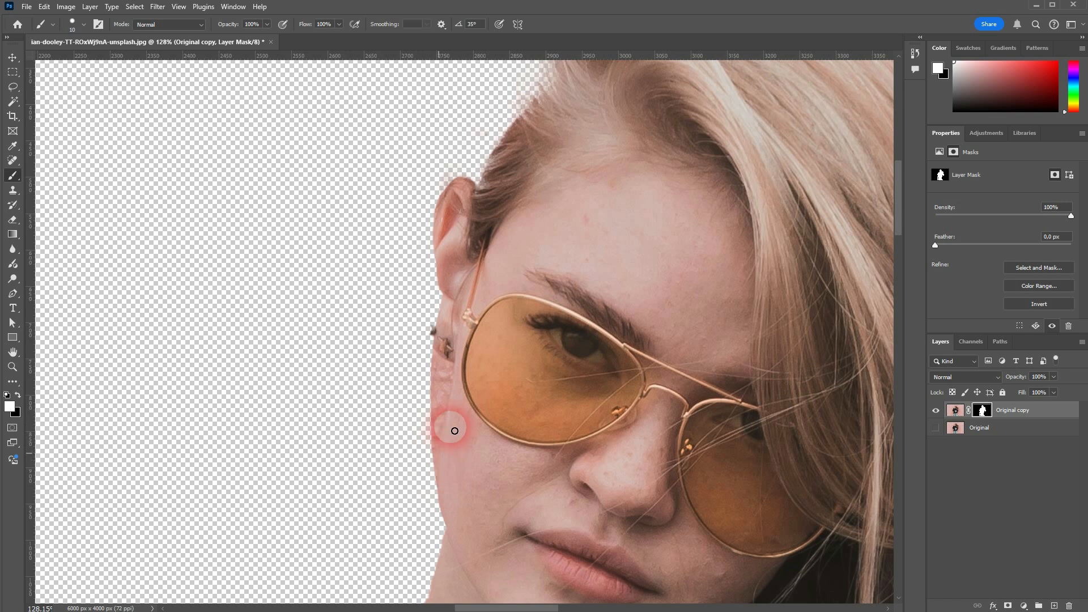
pyautogui.scroll(3, 452, 374)
pyautogui.scroll(5, 450, 407)
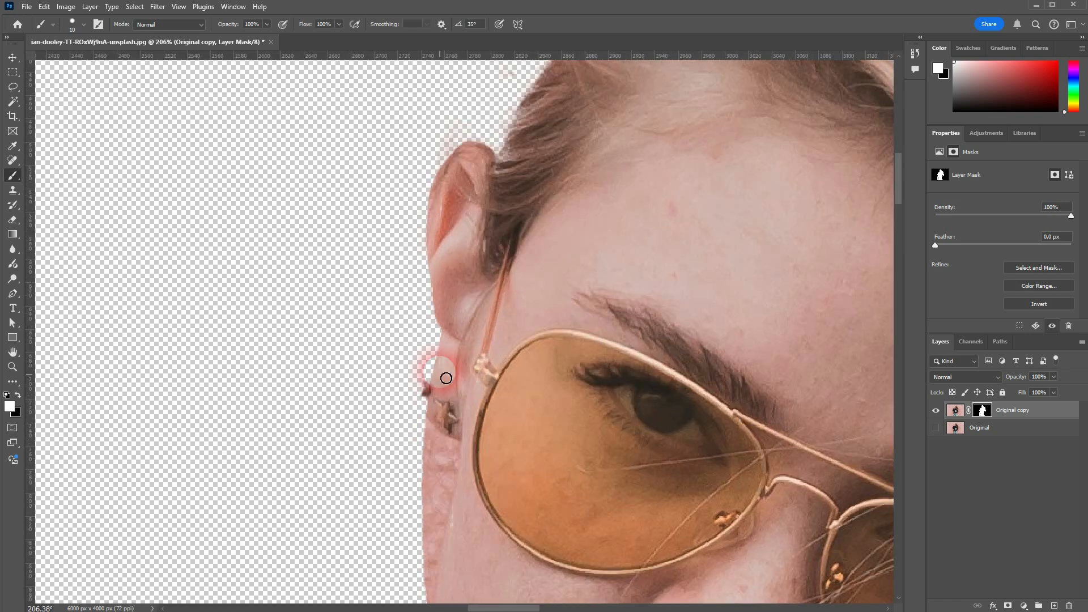
pyautogui.moveTo(420, 427)
pyautogui.mouseDown()
pyautogui.moveTo(424, 342)
pyautogui.moveTo(437, 310)
pyautogui.moveTo(439, 336)
pyautogui.moveTo(436, 353)
pyautogui.moveTo(437, 190)
pyautogui.moveTo(458, 155)
pyautogui.moveTo(494, 148)
pyautogui.moveTo(506, 171)
pyautogui.moveTo(498, 144)
pyautogui.moveTo(471, 142)
pyautogui.moveTo(488, 143)
pyautogui.moveTo(513, 171)
pyautogui.moveTo(482, 137)
pyautogui.moveTo(451, 147)
pyautogui.moveTo(418, 208)
pyautogui.moveTo(406, 310)
pyautogui.moveTo(421, 401)
pyautogui.moveTo(428, 178)
pyautogui.moveTo(477, 141)
pyautogui.moveTo(511, 136)
pyautogui.moveTo(548, 200)
pyautogui.mouseUp()
# Paint with black on the mask to hide the strip of pink wall below the earlobe and along the cheek
pyautogui.scroll(-5, 437, 486)
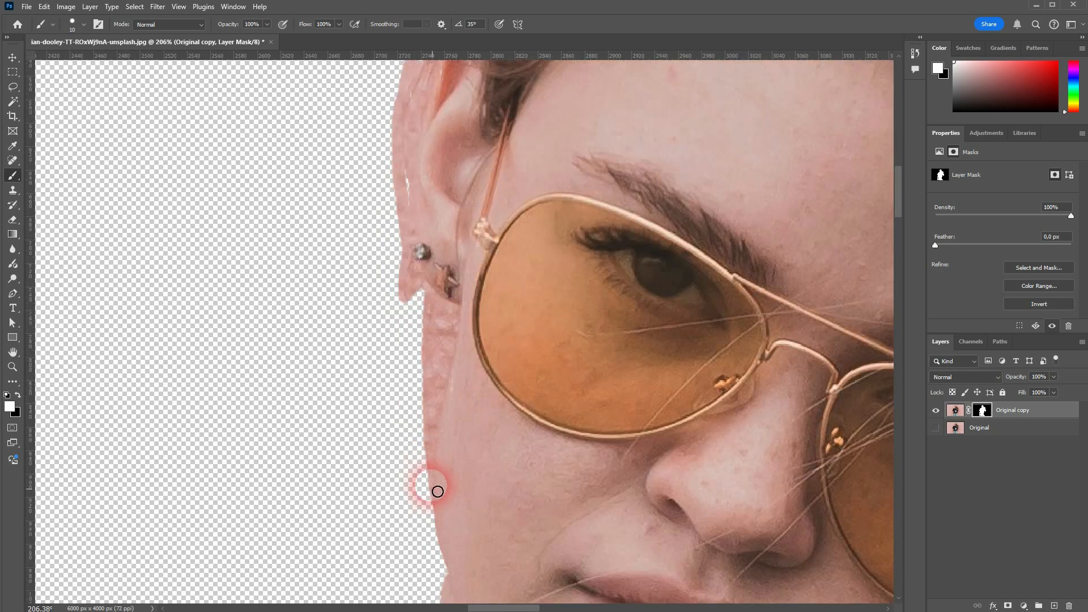
pyautogui.press('x')
pyautogui.press('x')
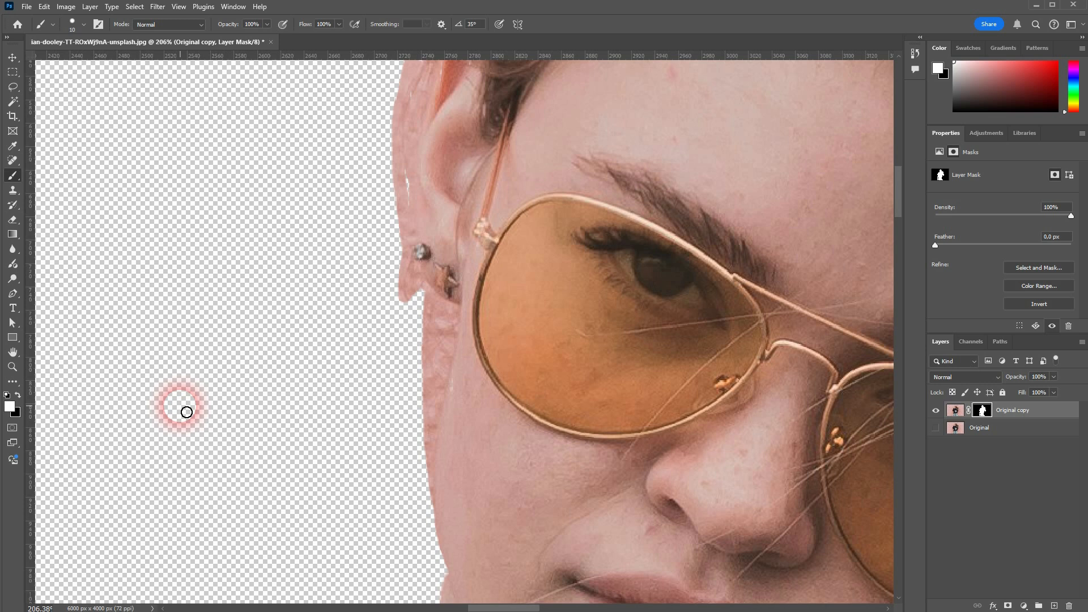
pyautogui.press('x')
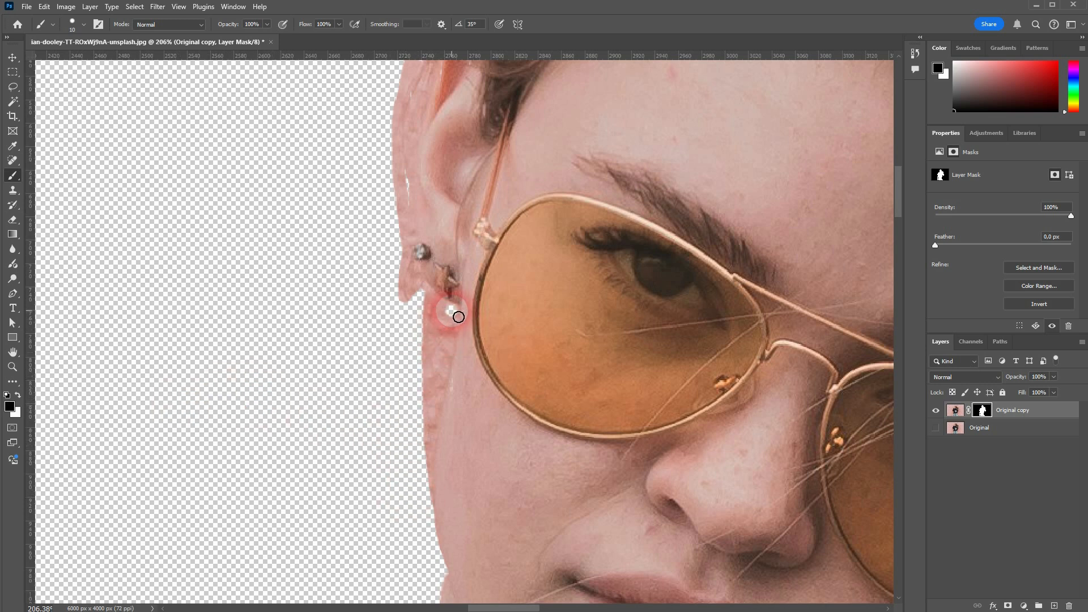
pyautogui.moveTo(454, 349)
pyautogui.mouseDown()
pyautogui.moveTo(433, 418)
pyautogui.moveTo(426, 507)
pyautogui.mouseUp()
pyautogui.moveTo(426, 412)
pyautogui.mouseDown()
pyautogui.moveTo(434, 383)
pyautogui.moveTo(431, 420)
pyautogui.moveTo(449, 316)
pyautogui.moveTo(404, 258)
pyautogui.moveTo(410, 309)
pyautogui.moveTo(419, 299)
pyautogui.moveTo(438, 336)
pyautogui.moveTo(429, 379)
pyautogui.mouseUp()
# Paint with black on the mask around the ear's upper edge, and with white over the small gap beside its outer rim
pyautogui.scroll(5, 413, 345)
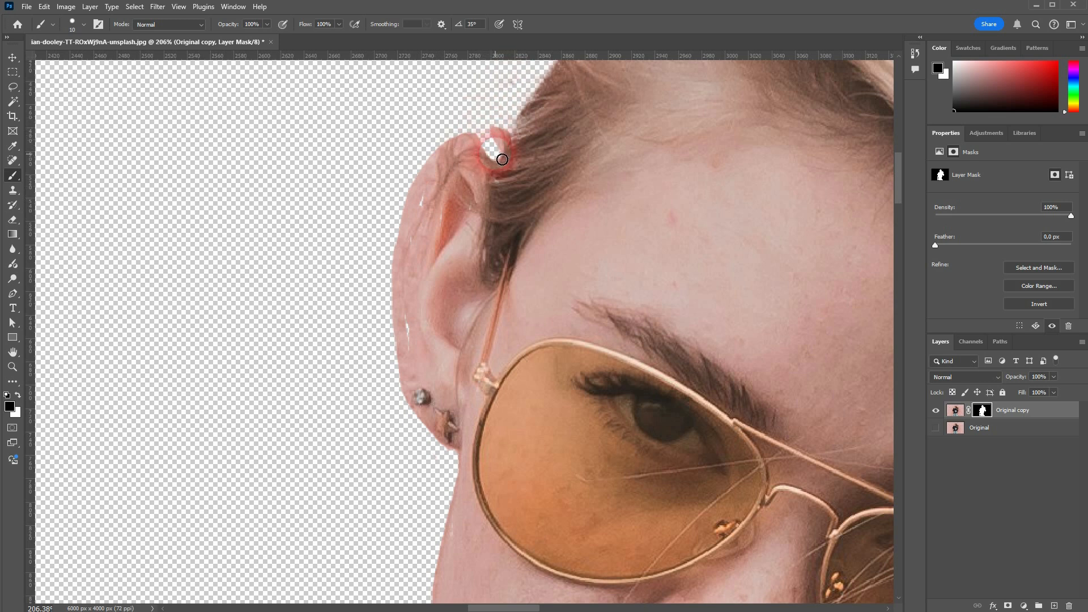
pyautogui.moveTo(503, 132)
pyautogui.mouseDown()
pyautogui.moveTo(468, 152)
pyautogui.moveTo(473, 136)
pyautogui.moveTo(455, 131)
pyautogui.moveTo(488, 144)
pyautogui.moveTo(478, 132)
pyautogui.moveTo(434, 144)
pyautogui.mouseUp()
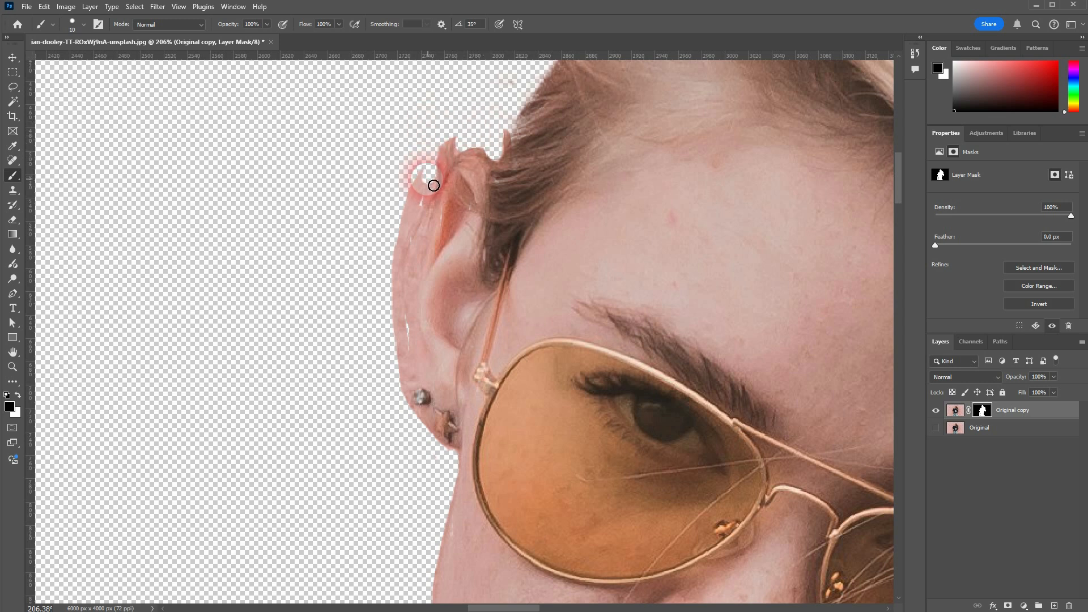
pyautogui.moveTo(434, 186); pyautogui.dragTo(391, 246)
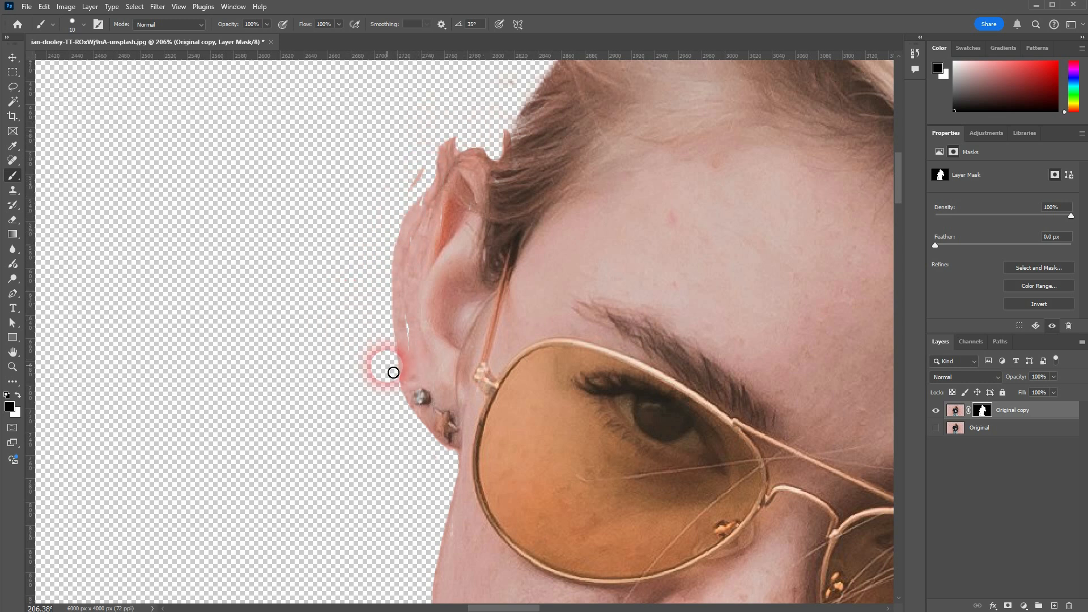
pyautogui.moveTo(394, 373)
pyautogui.mouseDown()
pyautogui.moveTo(408, 417)
pyautogui.moveTo(378, 391)
pyautogui.moveTo(376, 254)
pyautogui.moveTo(391, 334)
pyautogui.moveTo(420, 361)
pyautogui.moveTo(411, 324)
pyautogui.moveTo(415, 364)
pyautogui.moveTo(412, 314)
pyautogui.mouseUp()
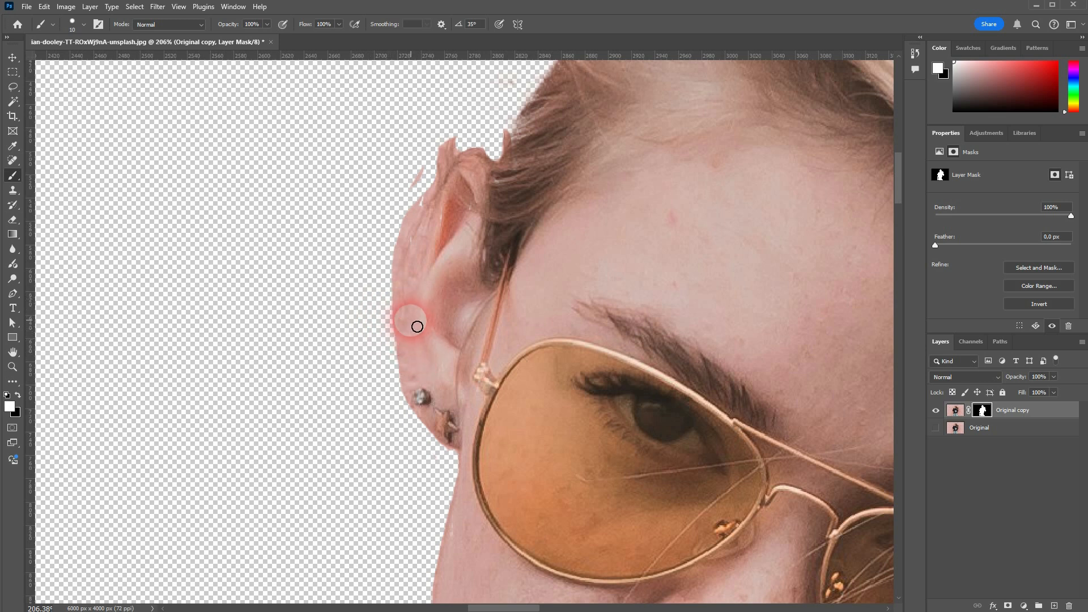
pyautogui.scroll(-5, 419, 335)
pyautogui.scroll(5, 412, 332)
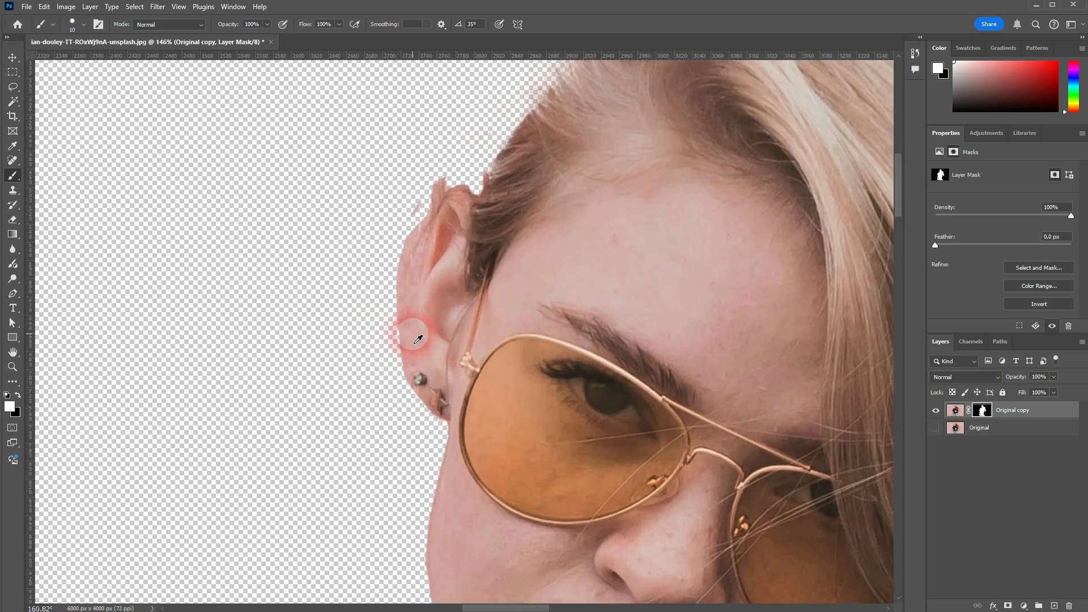
# Temporarily disable the Original copy layer's mask to check the ear's real outline in the photo, and enable the mask again
pyautogui.rightClick(985, 414)
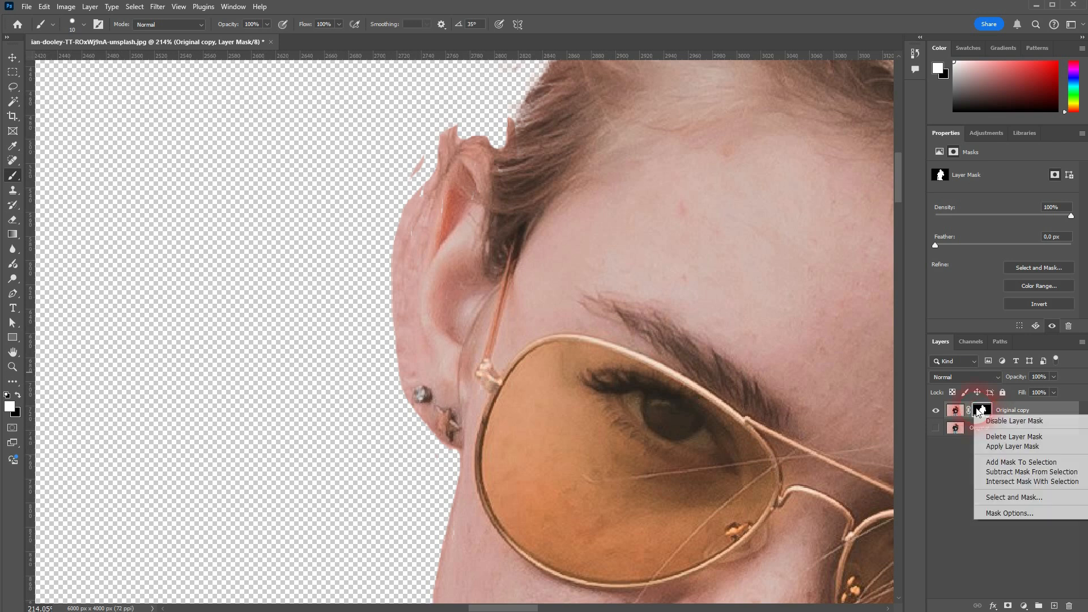
pyautogui.click(1000, 422)
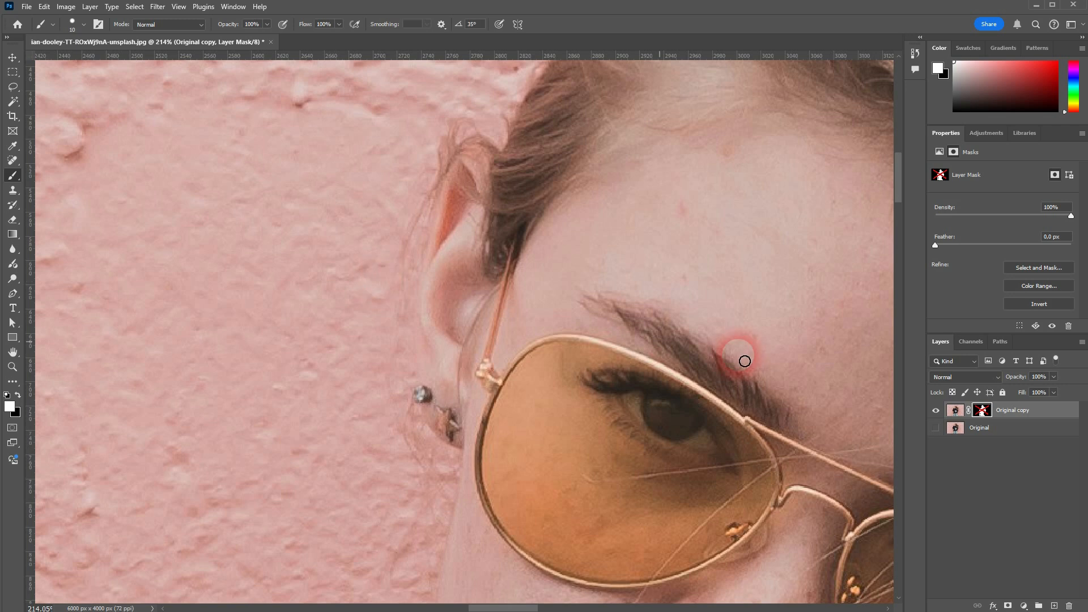
pyautogui.rightClick(990, 412)
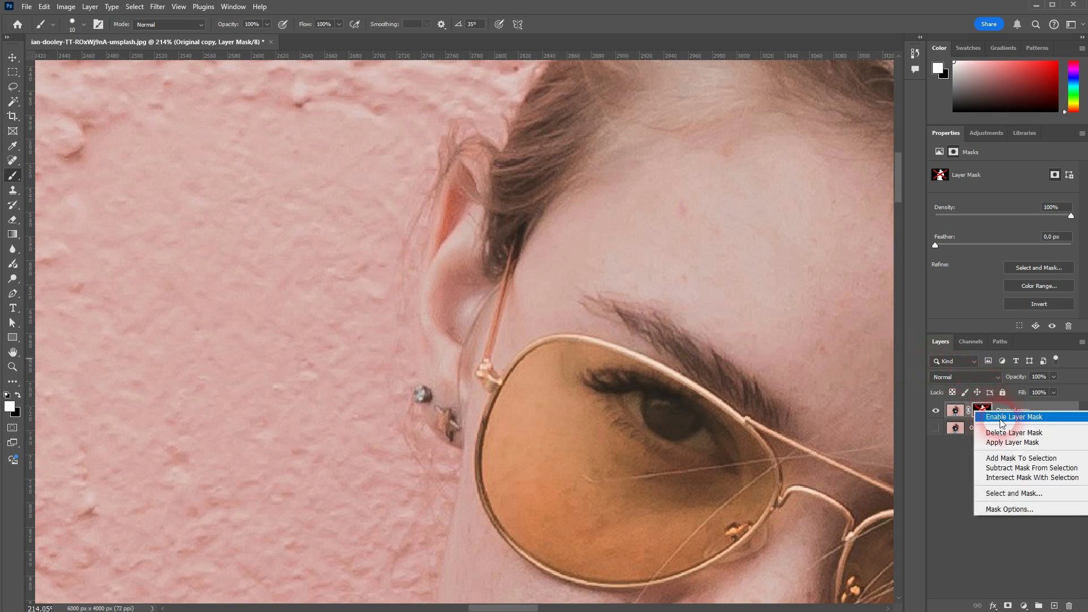
pyautogui.click(1001, 418)
# Paint with black on the mask along the ear's outer rim down to the earlobe to hide the remaining pink wall
pyautogui.moveTo(412, 356)
pyautogui.mouseDown()
pyautogui.moveTo(408, 409)
pyautogui.moveTo(442, 162)
pyautogui.moveTo(422, 173)
pyautogui.moveTo(429, 201)
pyautogui.moveTo(433, 182)
pyautogui.moveTo(418, 240)
pyautogui.moveTo(415, 196)
pyautogui.moveTo(407, 235)
pyautogui.moveTo(424, 194)
pyautogui.moveTo(418, 274)
pyautogui.moveTo(420, 247)
pyautogui.moveTo(401, 254)
pyautogui.moveTo(401, 370)
pyautogui.moveTo(395, 271)
pyautogui.moveTo(386, 449)
pyautogui.mouseUp()
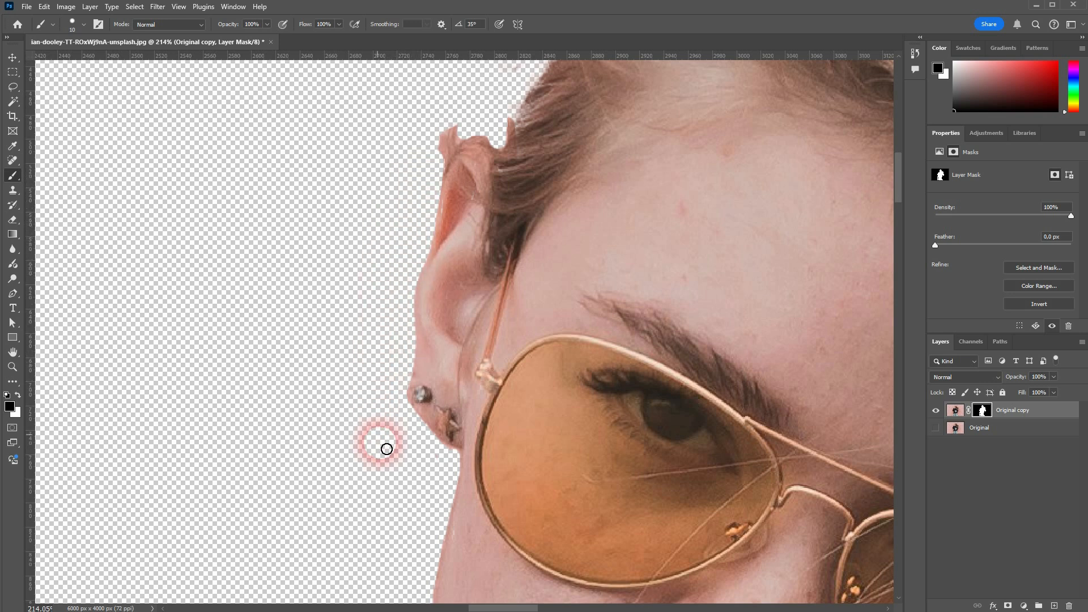
pyautogui.hotkey('ctrl', '0')
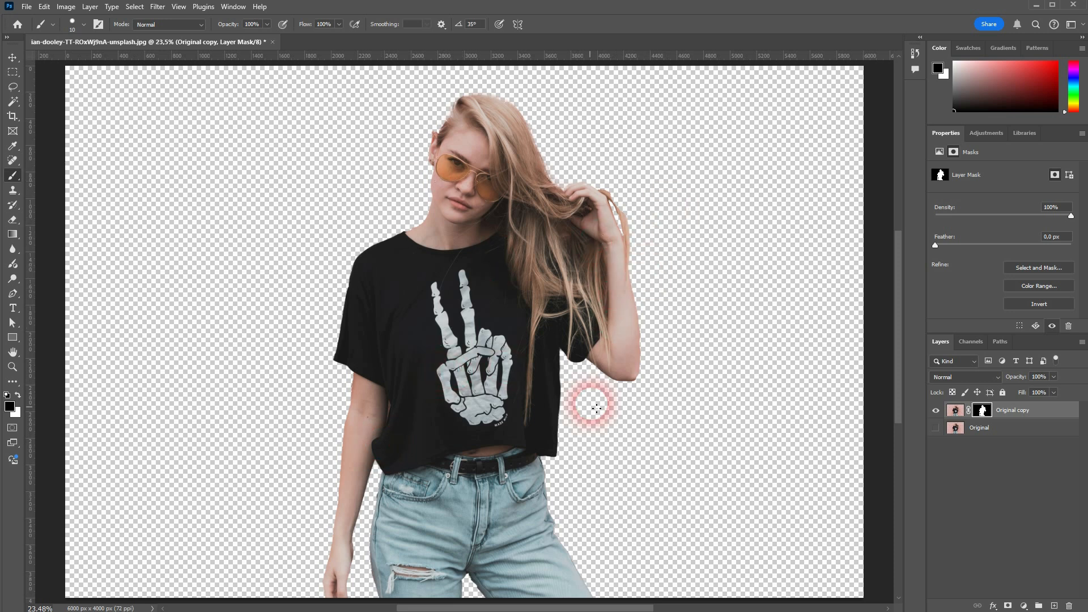
# Temporarily show the Original layer to compare the full photo with the cutout, and hide it again
pyautogui.scroll(-1, 556, 474)
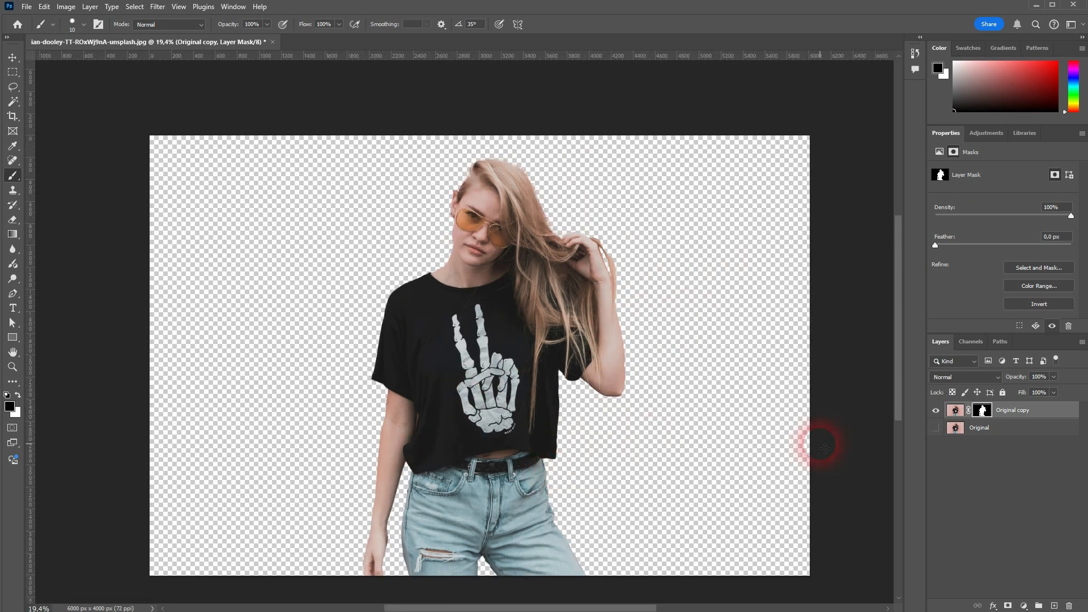
pyautogui.click(936, 429)
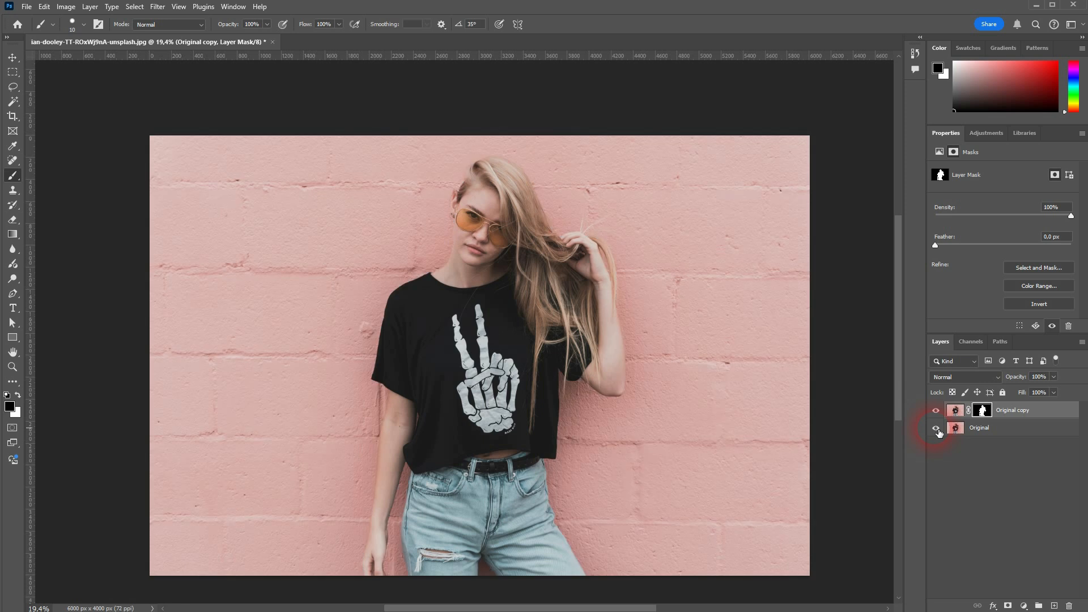
pyautogui.click(937, 429)
# Add a layer named background between Original copy and Original, and fill it with white using the Paint Bucket tool
pyautogui.click(1020, 431)
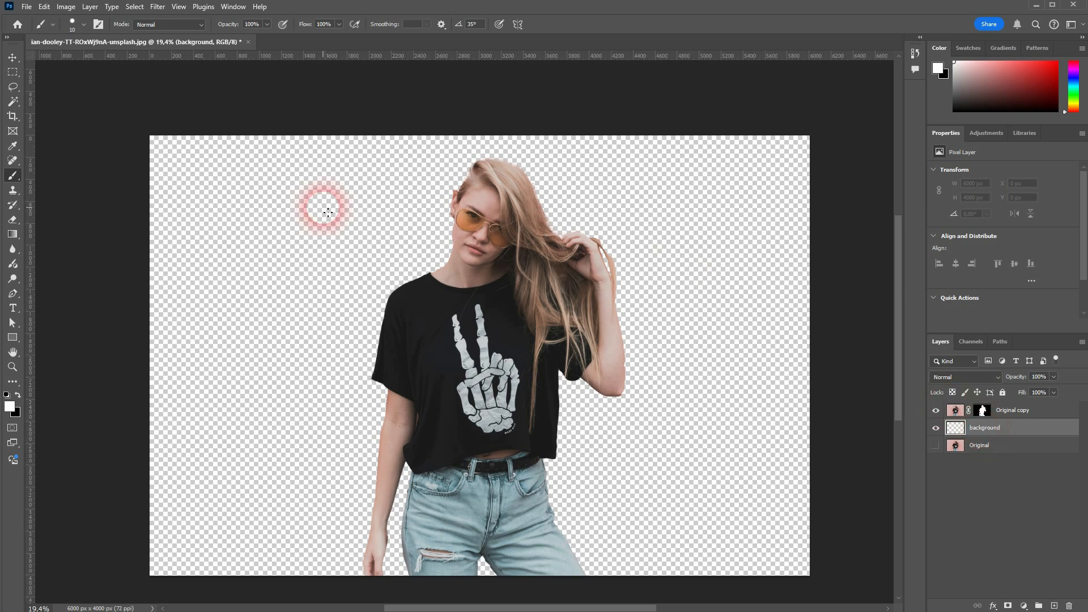
pyautogui.click(15, 241)
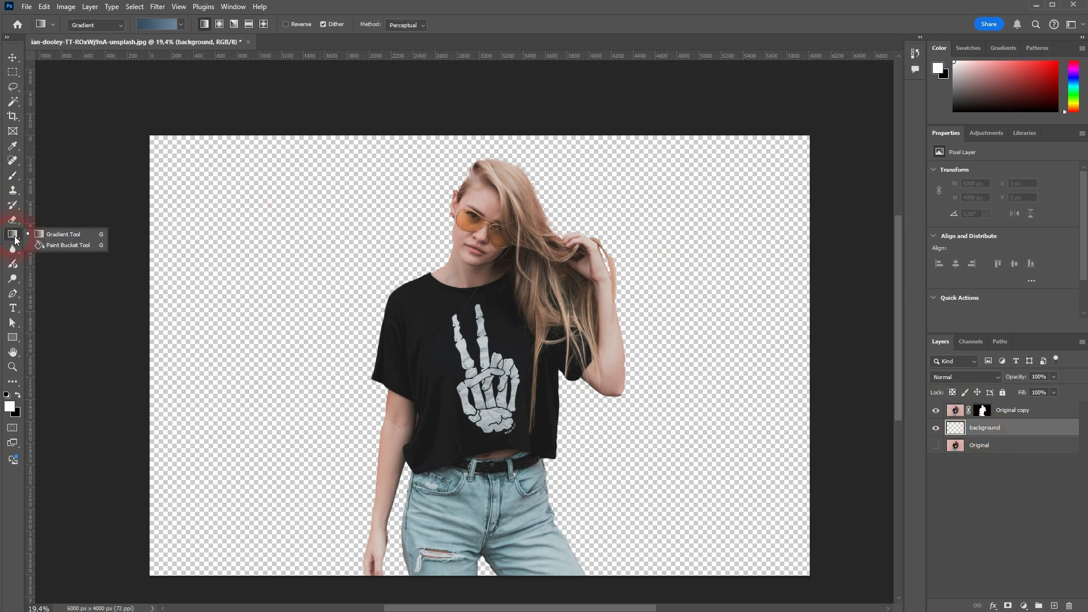
pyautogui.click(65, 240)
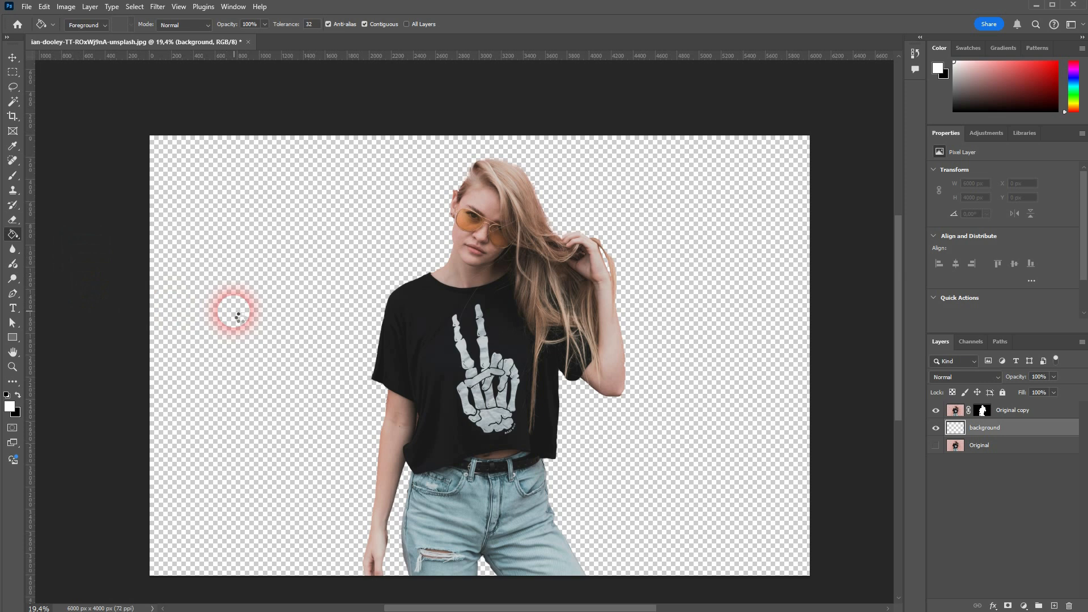
pyautogui.click(234, 310)
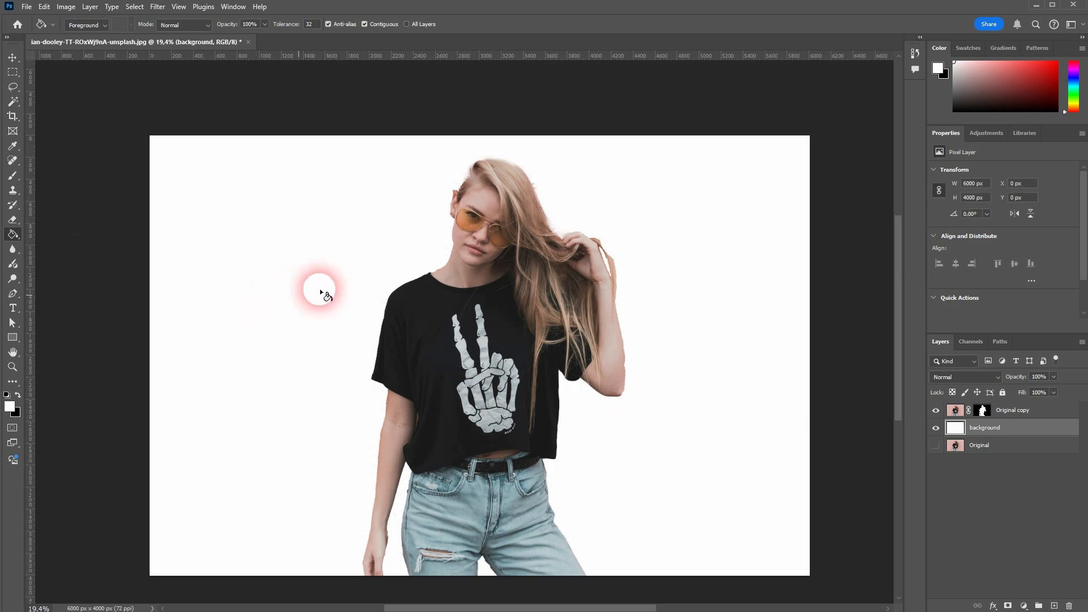
# Paint with black on the Original copy layer's mask using the Brush tool to remove the stray remnants along the hair's outer edge
pyautogui.scroll(10, 547, 180)
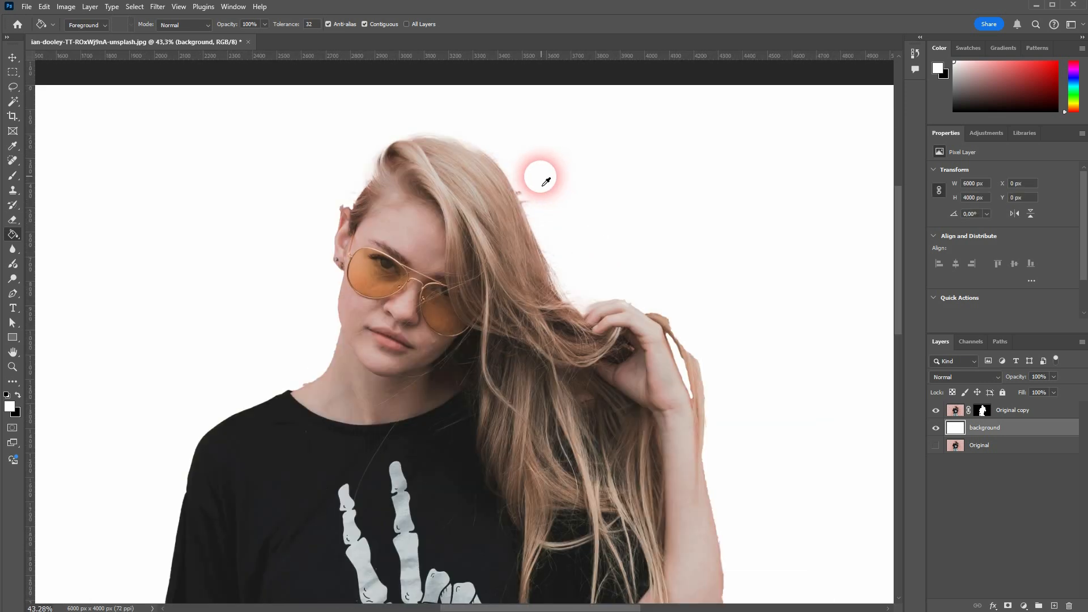
pyautogui.scroll(2, 528, 199)
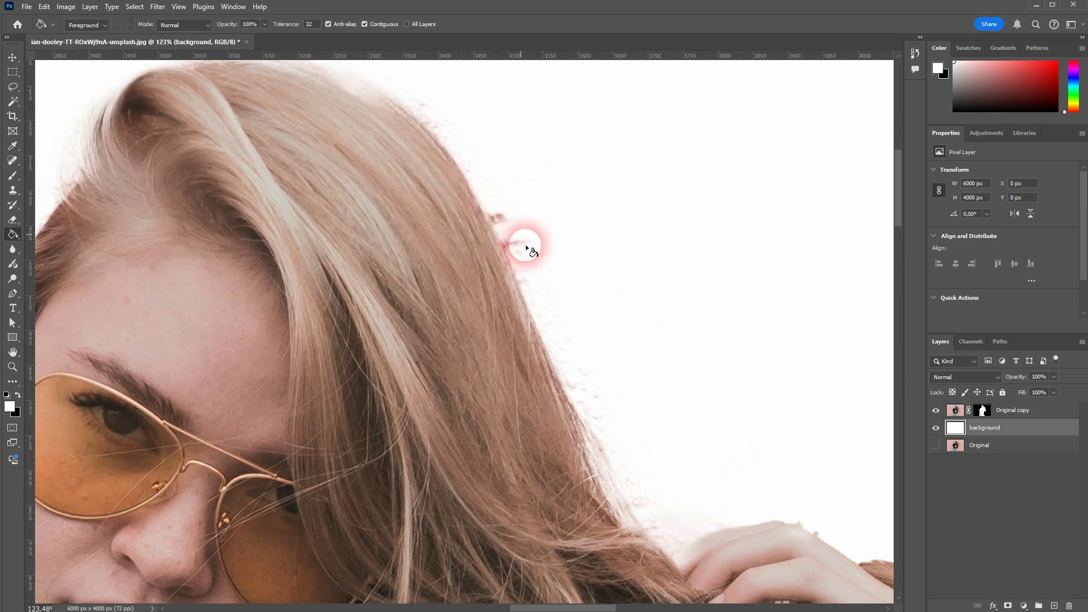
pyautogui.click(984, 413)
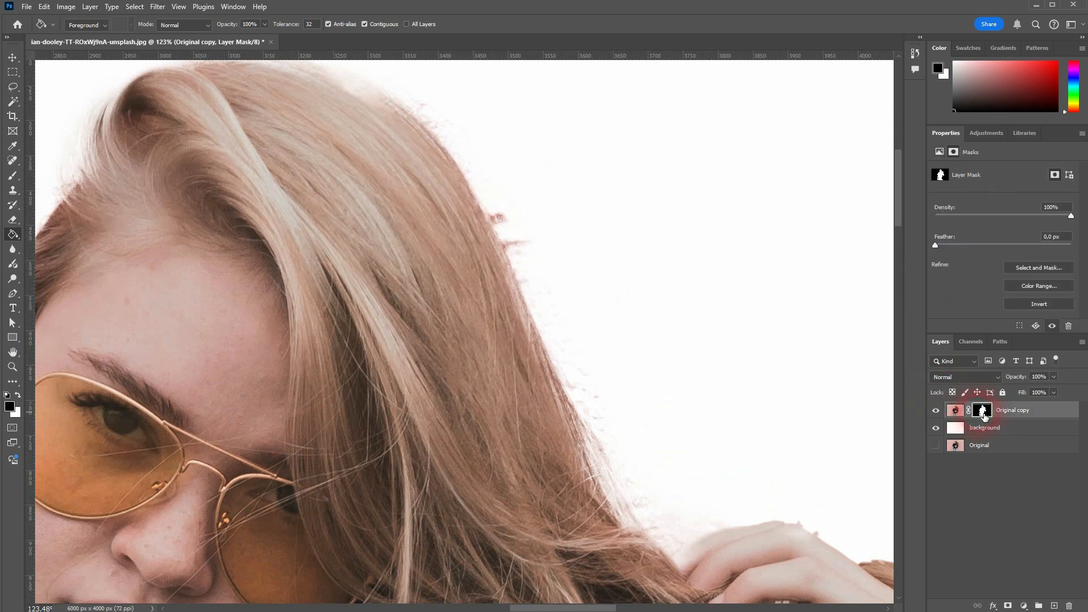
pyautogui.click(18, 395)
pyautogui.click(19, 395)
pyautogui.click(13, 177)
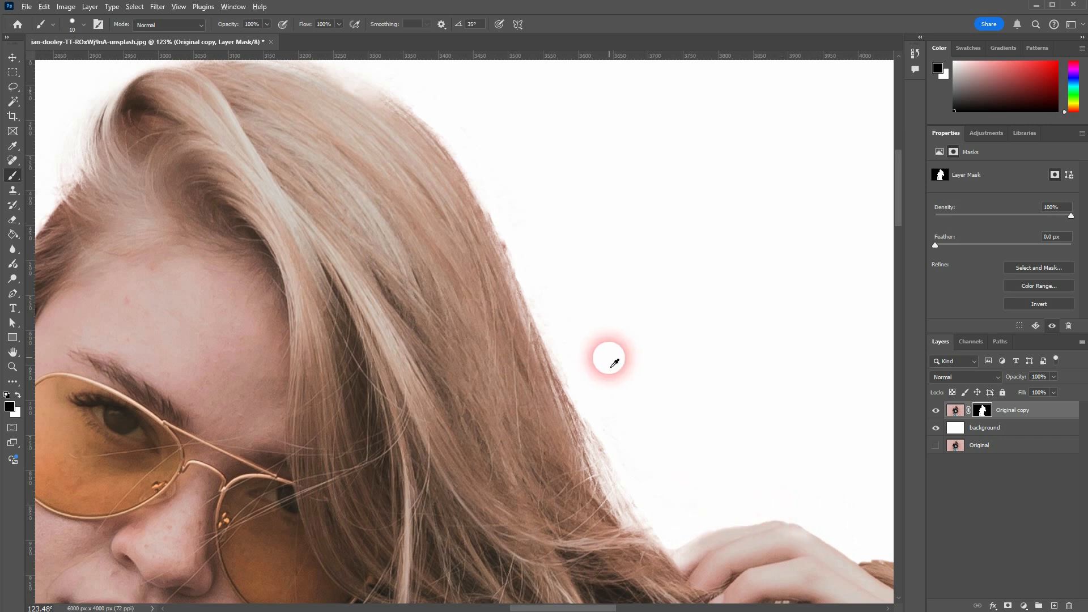
# Paint with black on the mask to clear the leftover bits above the ear and along the hairline
pyautogui.scroll(-3, 619, 375)
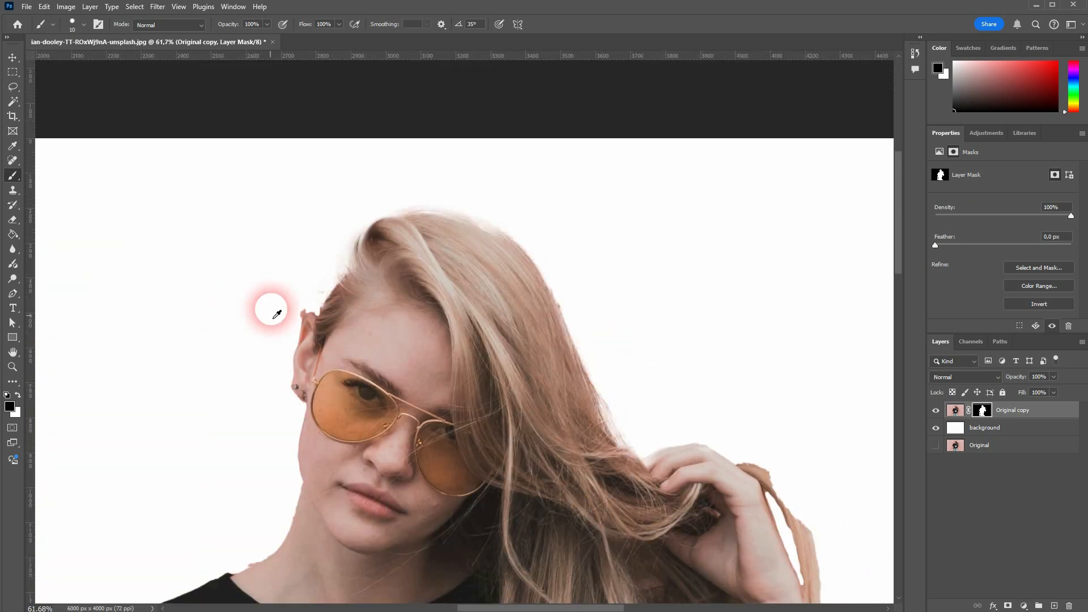
pyautogui.scroll(5, 277, 315)
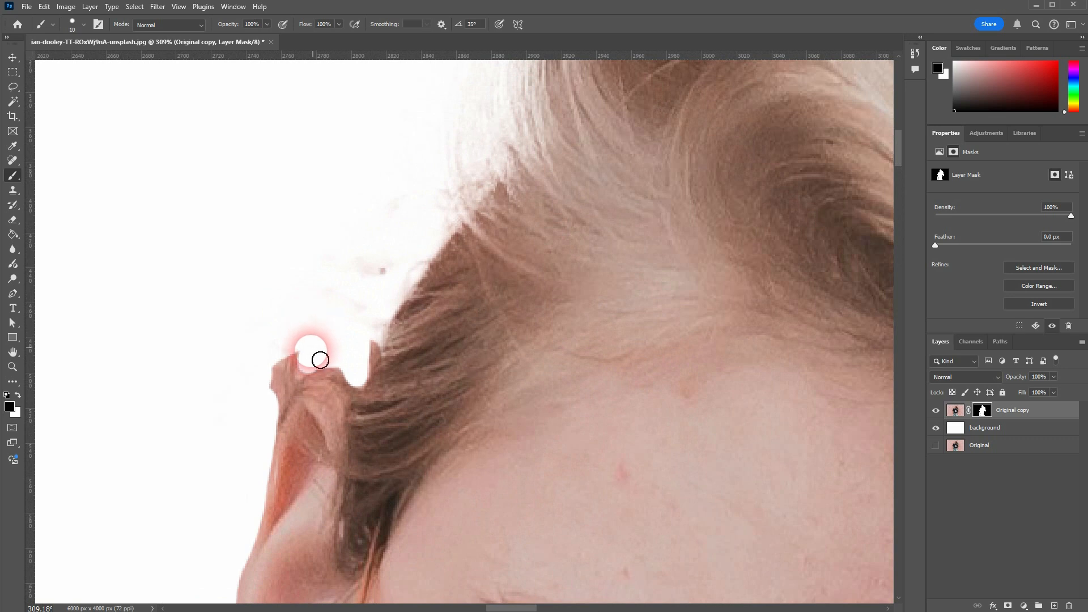
pyautogui.moveTo(320, 360)
pyautogui.mouseDown()
pyautogui.moveTo(278, 436)
pyautogui.moveTo(294, 365)
pyautogui.moveTo(274, 400)
pyautogui.moveTo(342, 349)
pyautogui.moveTo(357, 374)
pyautogui.moveTo(378, 365)
pyautogui.moveTo(403, 243)
pyautogui.moveTo(371, 313)
pyautogui.moveTo(390, 194)
pyautogui.moveTo(330, 327)
pyautogui.moveTo(321, 306)
pyautogui.moveTo(343, 246)
pyautogui.moveTo(390, 200)
pyautogui.moveTo(404, 224)
pyautogui.moveTo(417, 162)
pyautogui.moveTo(433, 237)
pyautogui.mouseUp()
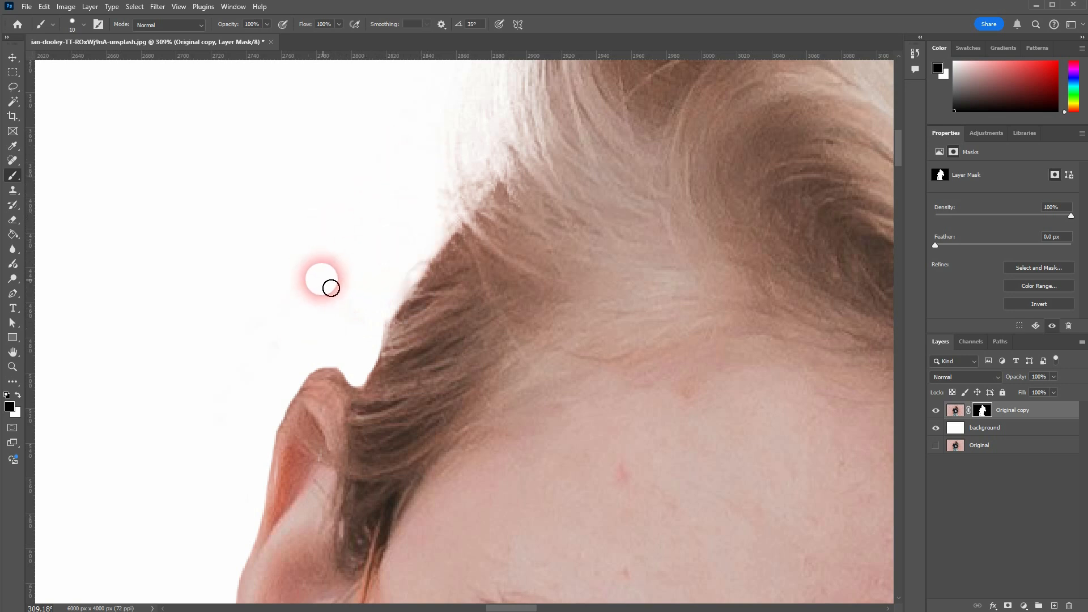
pyautogui.scroll(-5, 326, 337)
pyautogui.scroll(-8, 351, 356)
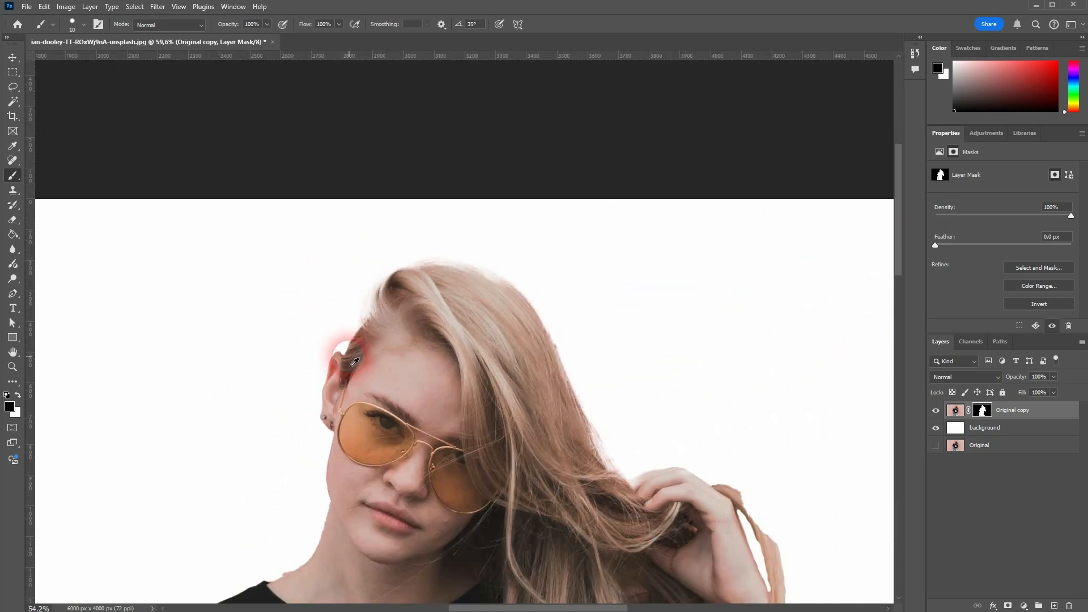
# Paint with black on the Original copy layer's mask to remove the leftover bit where the neck meets the shoulder
pyautogui.scroll(12, 317, 510)
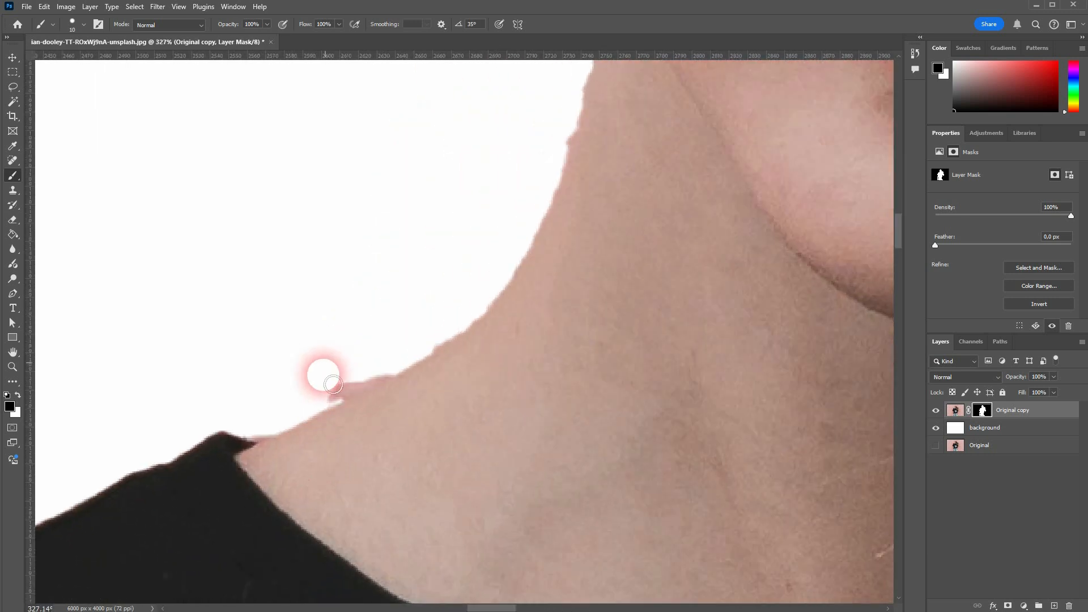
pyautogui.moveTo(333, 384)
pyautogui.mouseDown()
pyautogui.moveTo(326, 406)
pyautogui.moveTo(402, 371)
pyautogui.moveTo(349, 392)
pyautogui.mouseUp()
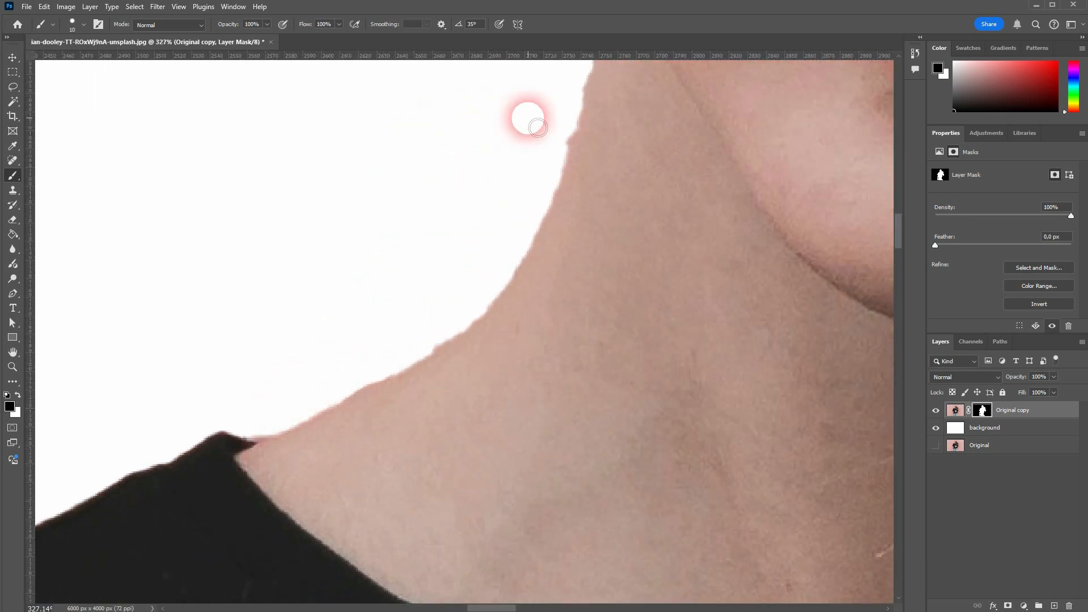
pyautogui.scroll(-3, 404, 338)
pyautogui.scroll(-5, 396, 340)
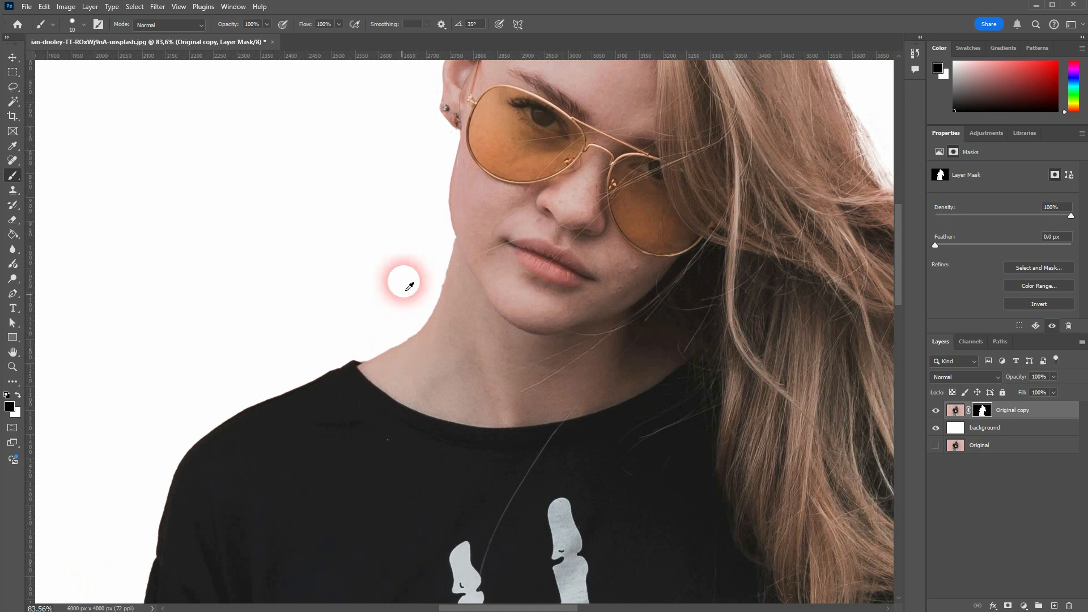
pyautogui.scroll(5, 444, 107)
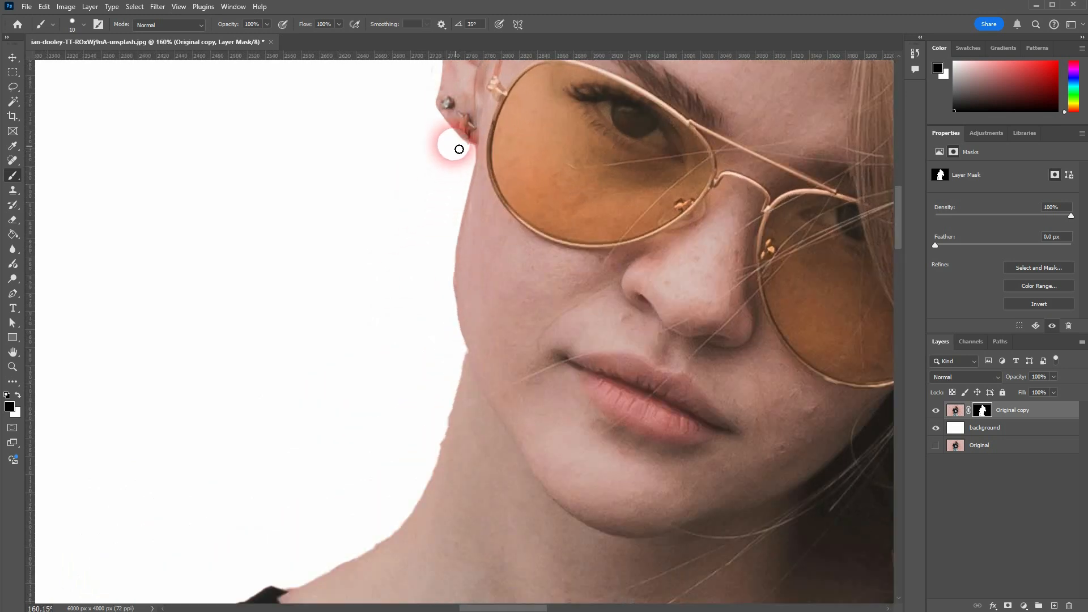
pyautogui.scroll(-4, 397, 362)
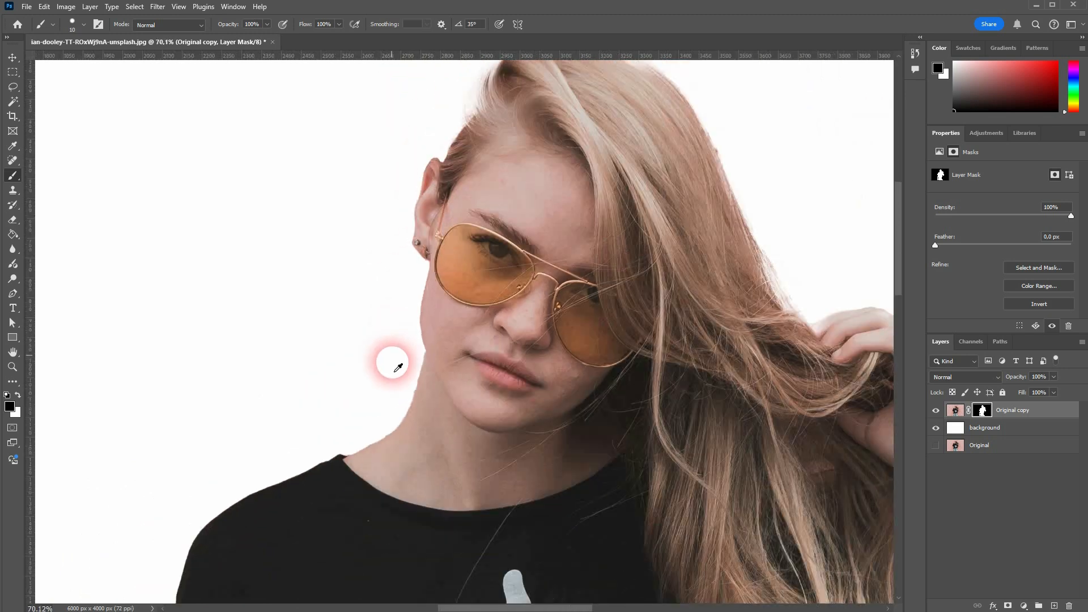
# Paint with black on the mask to hide the lower part of the loose hair strand beside the raised wrist
pyautogui.scroll(-4, 398, 367)
pyautogui.scroll(3, 632, 414)
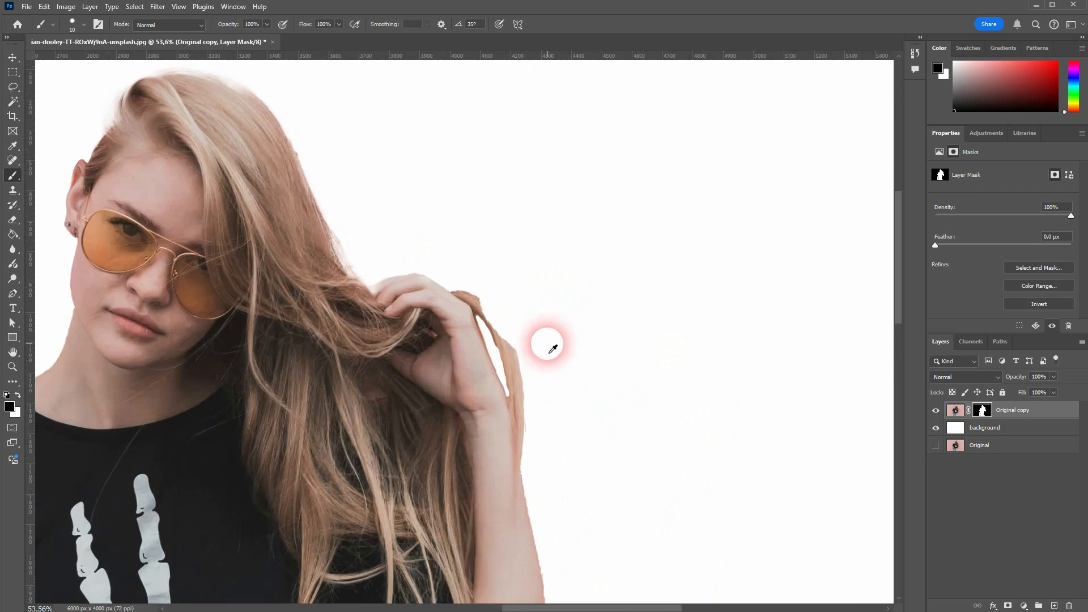
pyautogui.scroll(2, 552, 348)
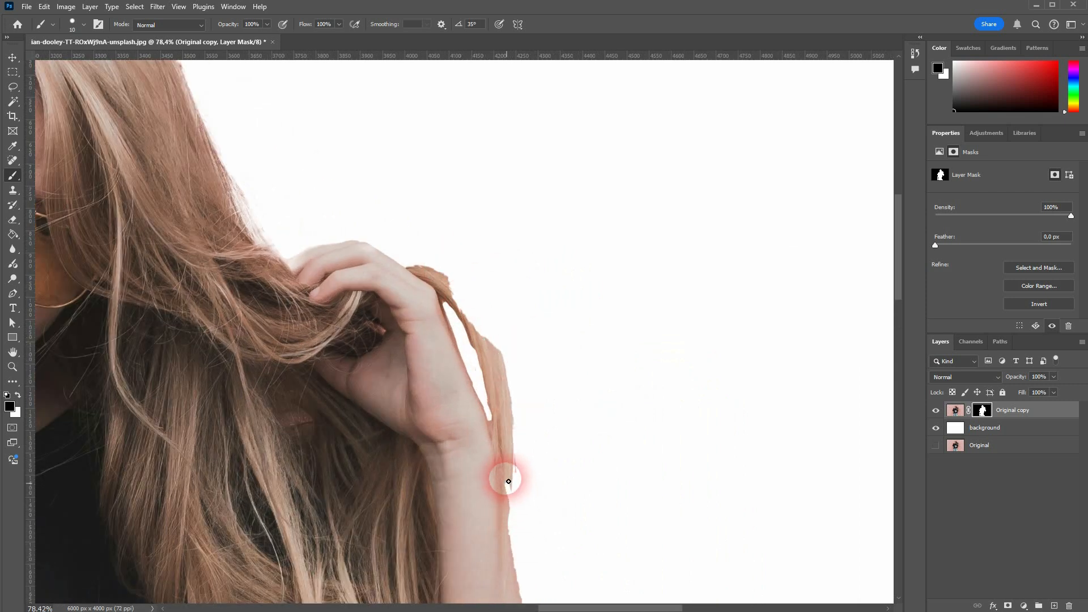
pyautogui.moveTo(492, 415)
pyautogui.mouseDown()
pyautogui.moveTo(516, 498)
pyautogui.moveTo(512, 455)
pyautogui.moveTo(527, 469)
pyautogui.moveTo(513, 429)
pyautogui.moveTo(506, 444)
pyautogui.moveTo(497, 426)
pyautogui.moveTo(512, 478)
pyautogui.mouseUp()
pyautogui.moveTo(508, 380)
pyautogui.mouseDown()
pyautogui.moveTo(511, 430)
pyautogui.moveTo(491, 390)
pyautogui.moveTo(494, 409)
pyautogui.mouseUp()
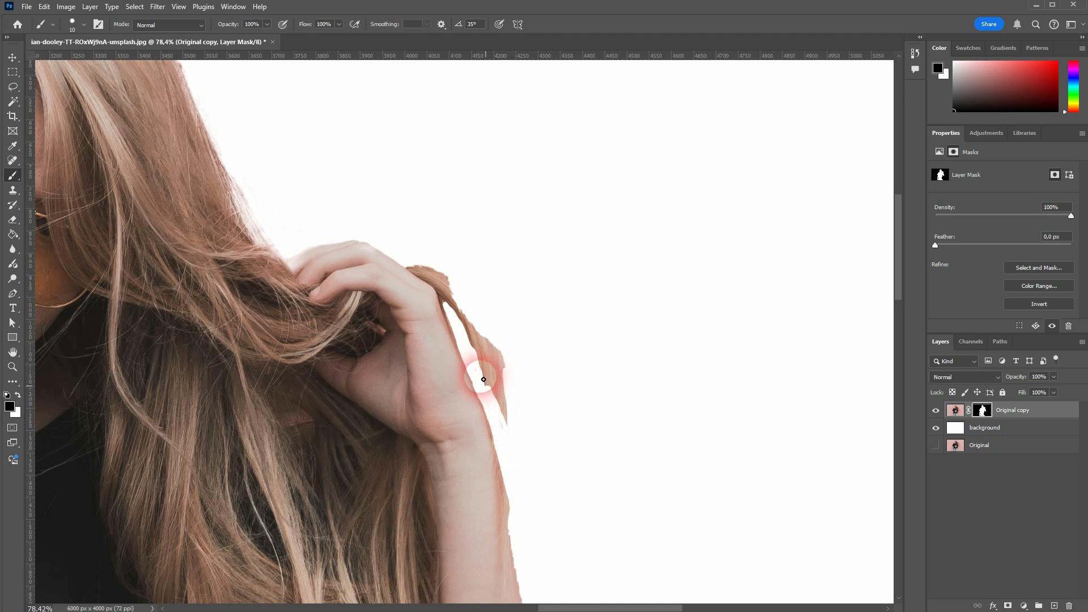
# Set the brush size to 50 px and paint out the rest of the loose hair strand beside the raised hand
pyautogui.click(74, 24)
pyautogui.moveTo(123, 47); pyautogui.dragTo(90, 46)
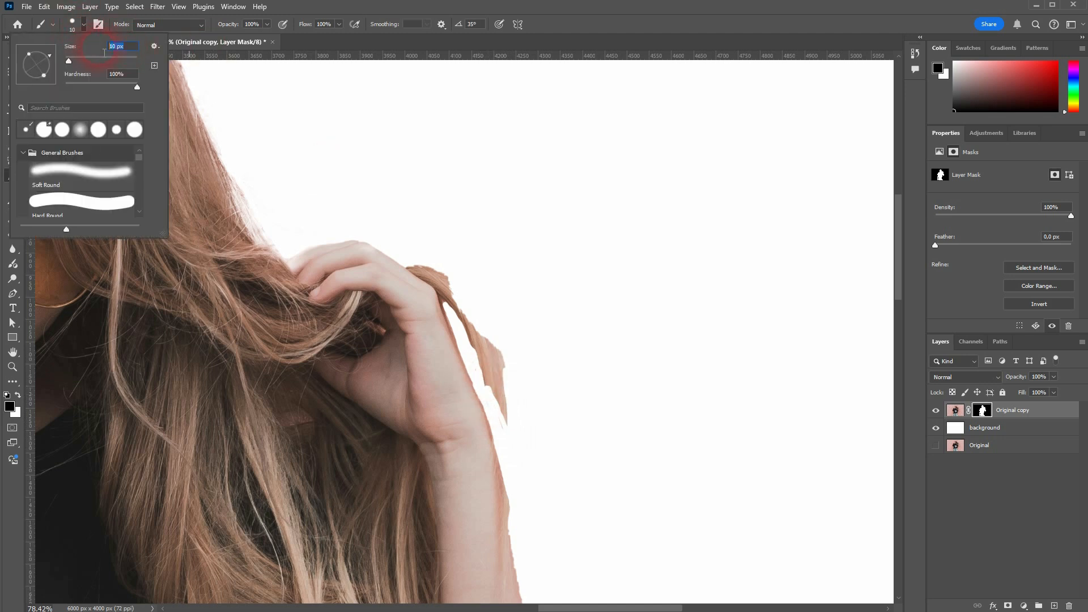
pyautogui.write('50')
pyautogui.press('Return')
pyautogui.moveTo(535, 289)
pyautogui.mouseDown()
pyautogui.moveTo(524, 436)
pyautogui.moveTo(474, 317)
pyautogui.moveTo(519, 386)
pyautogui.moveTo(454, 288)
pyautogui.mouseUp()
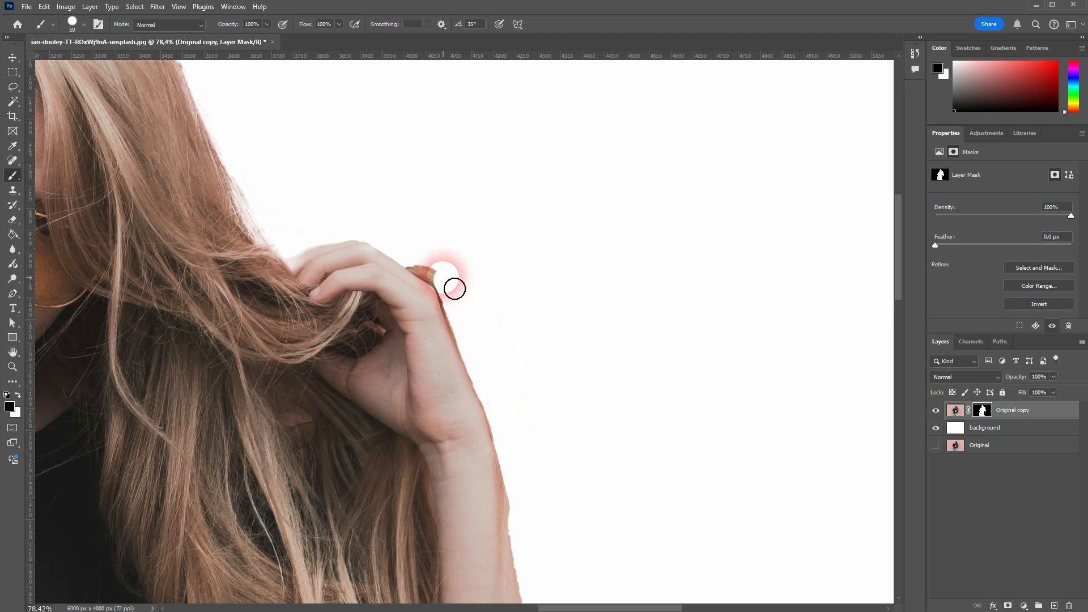
# Trim the dark fringe along the outer edge of the raised hand and wrist by painting black on the mask
pyautogui.scroll(5, 430, 270)
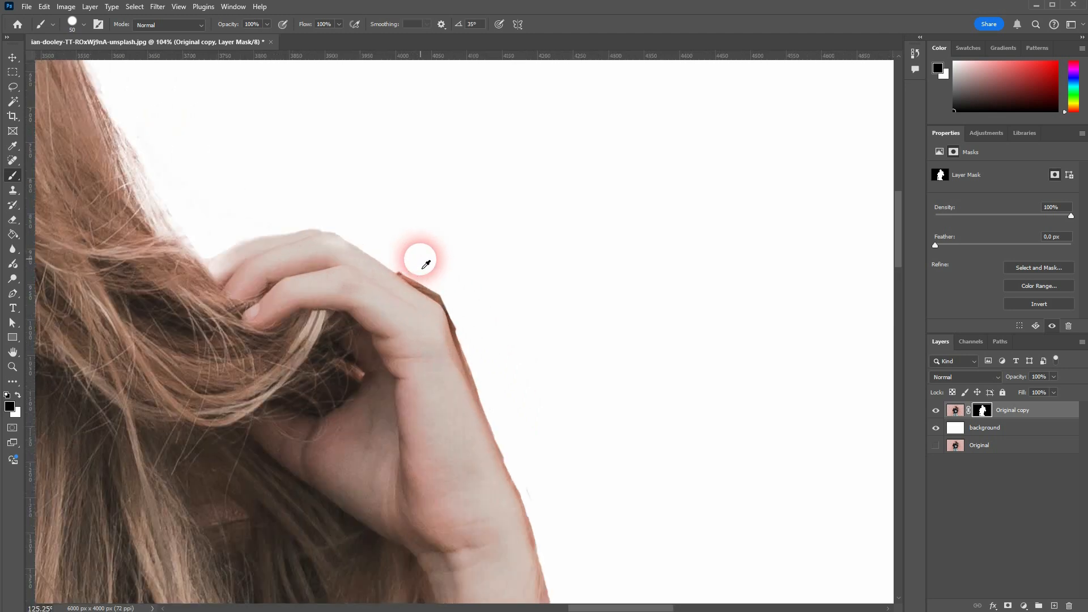
pyautogui.moveTo(429, 285)
pyautogui.mouseDown()
pyautogui.moveTo(504, 335)
pyautogui.moveTo(594, 502)
pyautogui.moveTo(542, 441)
pyautogui.moveTo(500, 336)
pyautogui.moveTo(463, 290)
pyautogui.moveTo(542, 344)
pyautogui.moveTo(583, 444)
pyautogui.moveTo(623, 389)
pyautogui.moveTo(584, 329)
pyautogui.moveTo(585, 417)
pyautogui.moveTo(632, 512)
pyautogui.moveTo(678, 443)
pyautogui.mouseUp()
pyautogui.scroll(-1, 584, 444)
pyautogui.scroll(-2, 584, 445)
pyautogui.scroll(-3, 639, 512)
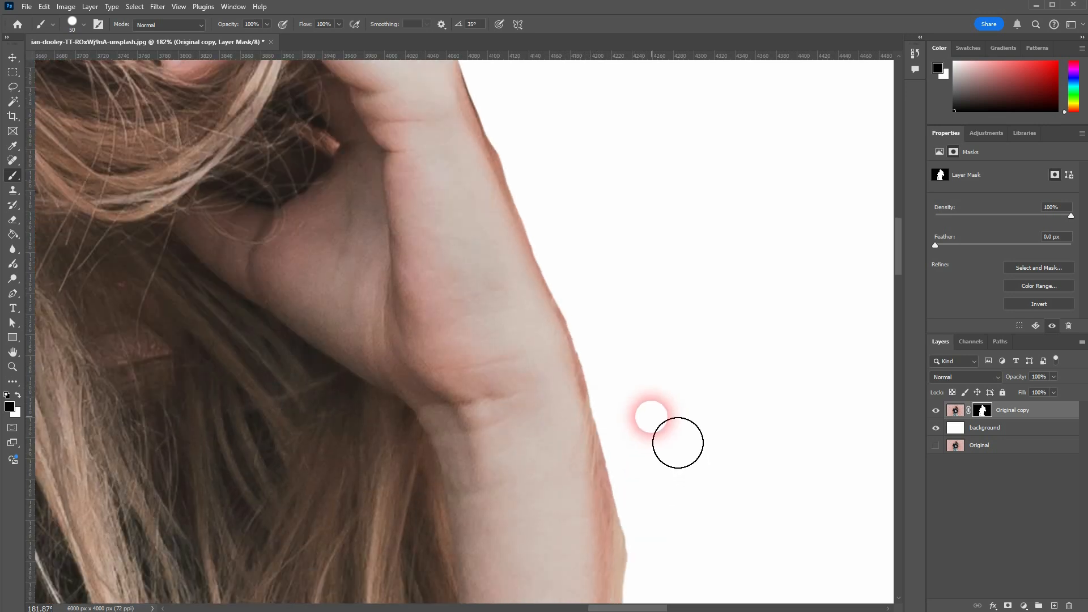
pyautogui.hotkey('ctrl', '0')
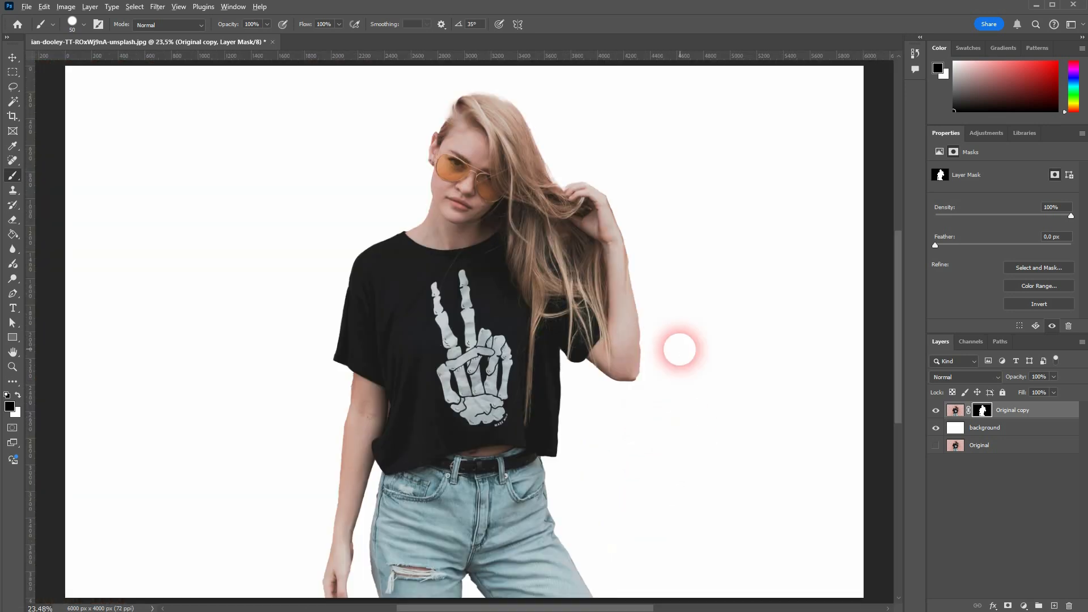
# Clean up the raised arm's elbow with black, and paint with white along the forearm's outer edge to restore missing skin
pyautogui.scroll(10, 669, 349)
pyautogui.moveTo(551, 495); pyautogui.dragTo(517, 499)
pyautogui.press('x')
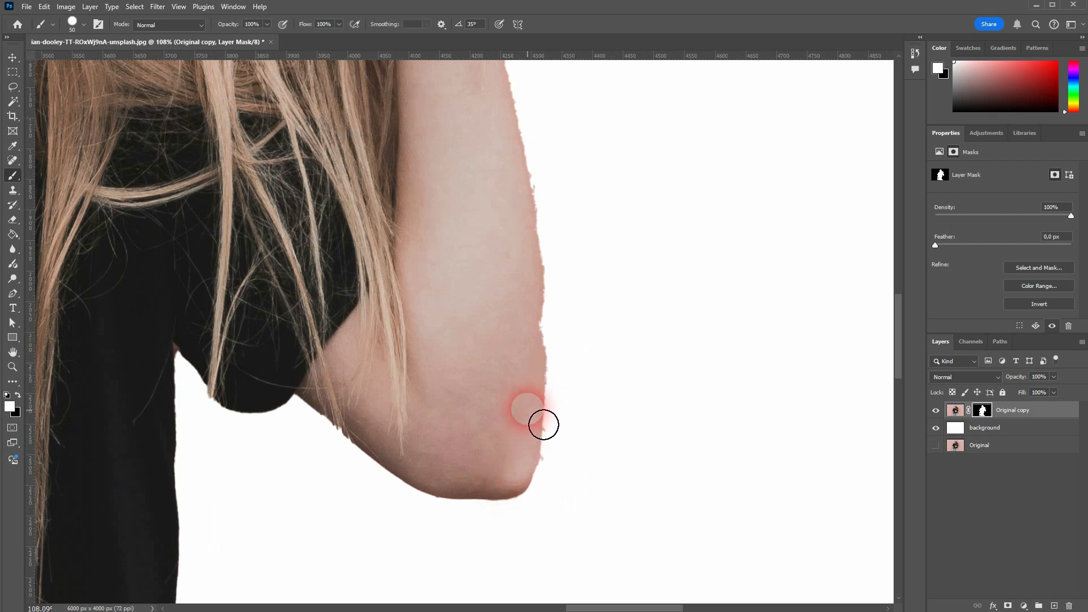
pyautogui.moveTo(544, 424); pyautogui.dragTo(542, 281)
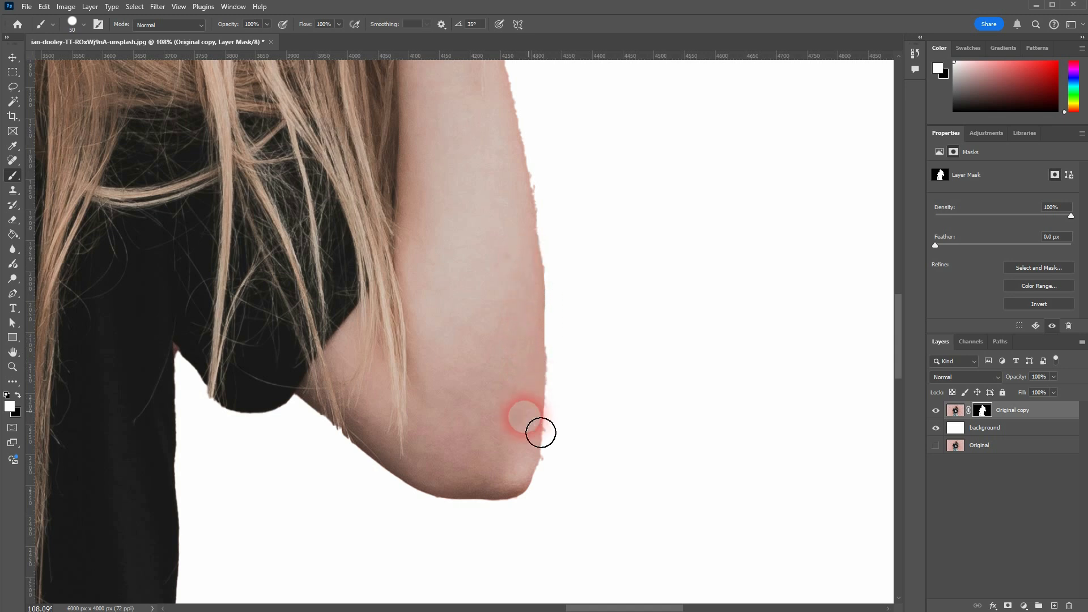
pyautogui.scroll(3, 574, 255)
pyautogui.moveTo(575, 256)
pyautogui.mouseDown()
pyautogui.moveTo(536, 368)
pyautogui.moveTo(572, 380)
pyautogui.moveTo(581, 503)
pyautogui.moveTo(584, 358)
pyautogui.moveTo(598, 368)
pyautogui.moveTo(631, 462)
pyautogui.moveTo(634, 550)
pyautogui.moveTo(570, 591)
pyautogui.moveTo(577, 524)
pyautogui.mouseUp()
# Switch back to black and paint along the raised forearm's outer edge on the mask to smooth its jagged outline
pyautogui.press('x')
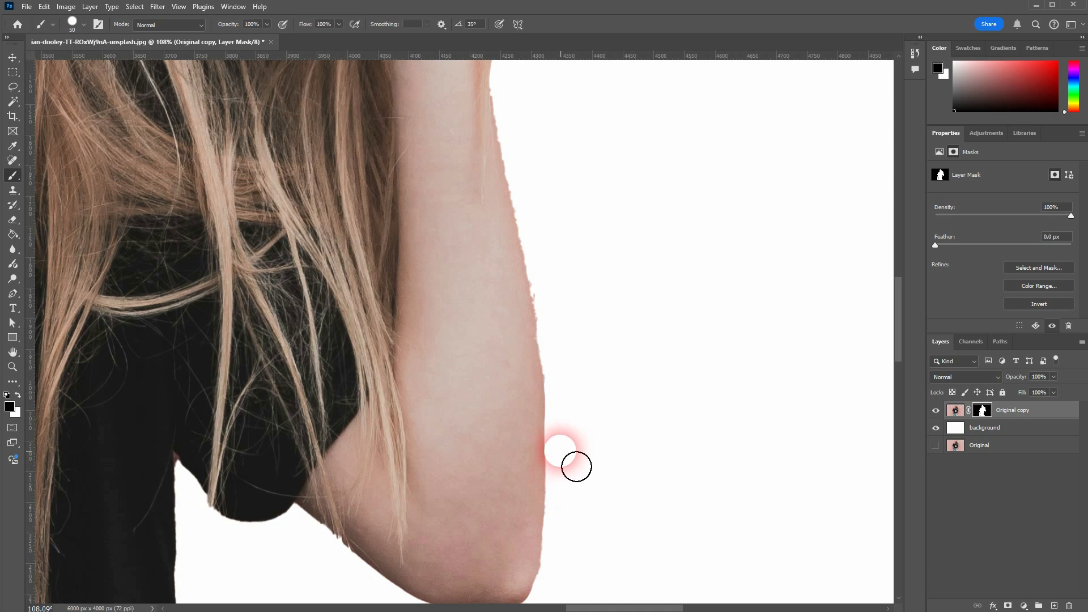
pyautogui.moveTo(577, 467)
pyautogui.mouseDown()
pyautogui.moveTo(608, 379)
pyautogui.moveTo(588, 403)
pyautogui.moveTo(574, 390)
pyautogui.moveTo(559, 283)
pyautogui.mouseUp()
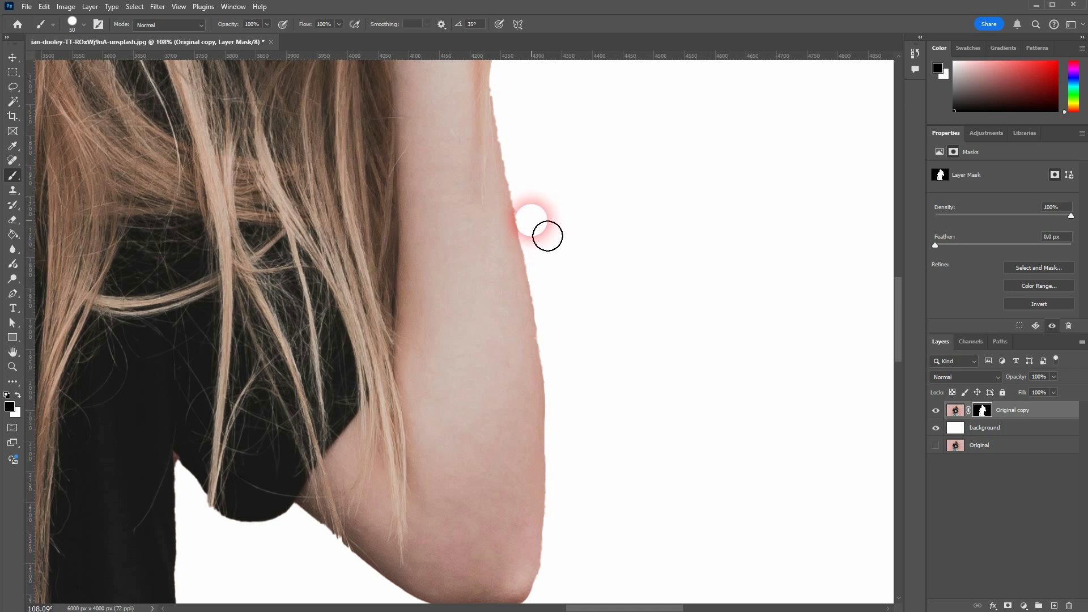
pyautogui.moveTo(541, 205)
pyautogui.mouseDown()
pyautogui.moveTo(530, 135)
pyautogui.moveTo(538, 158)
pyautogui.mouseUp()
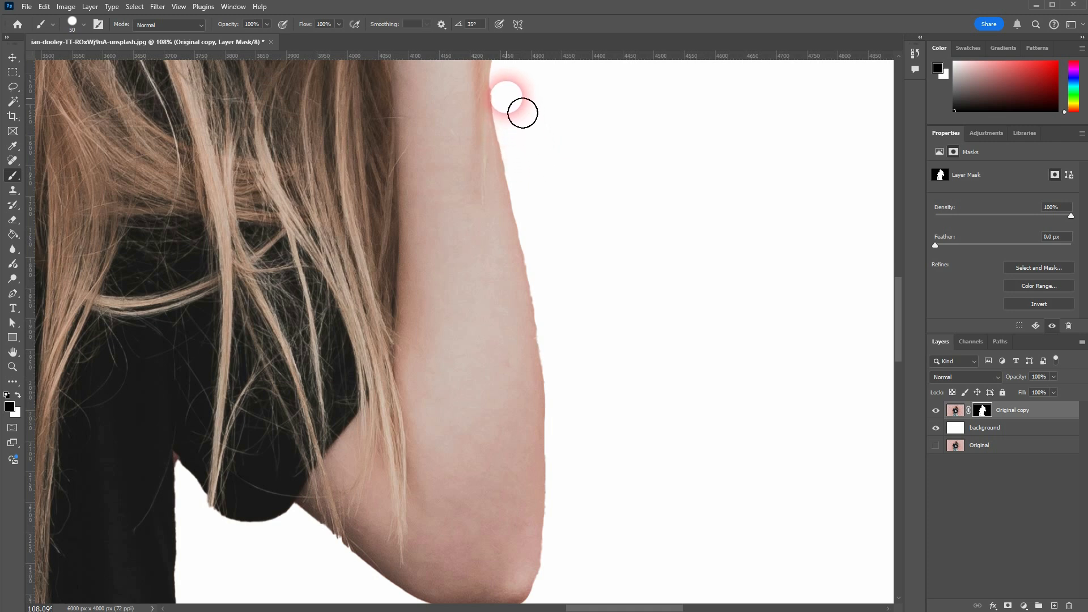
pyautogui.moveTo(520, 104); pyautogui.dragTo(528, 152)
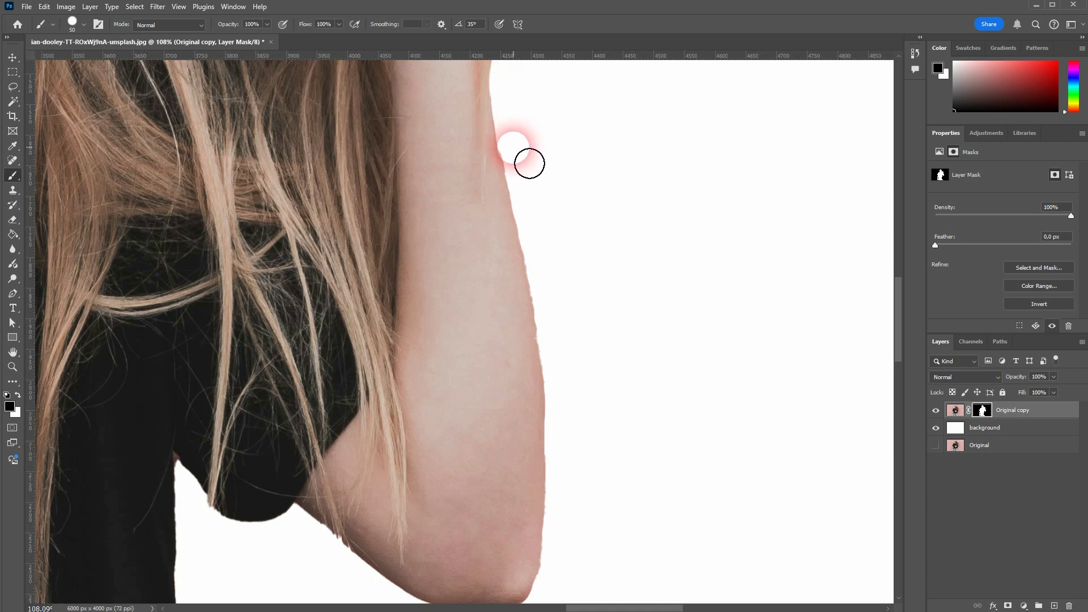
pyautogui.moveTo(534, 188); pyautogui.dragTo(606, 428)
pyautogui.hotkey('ctrl', '0')
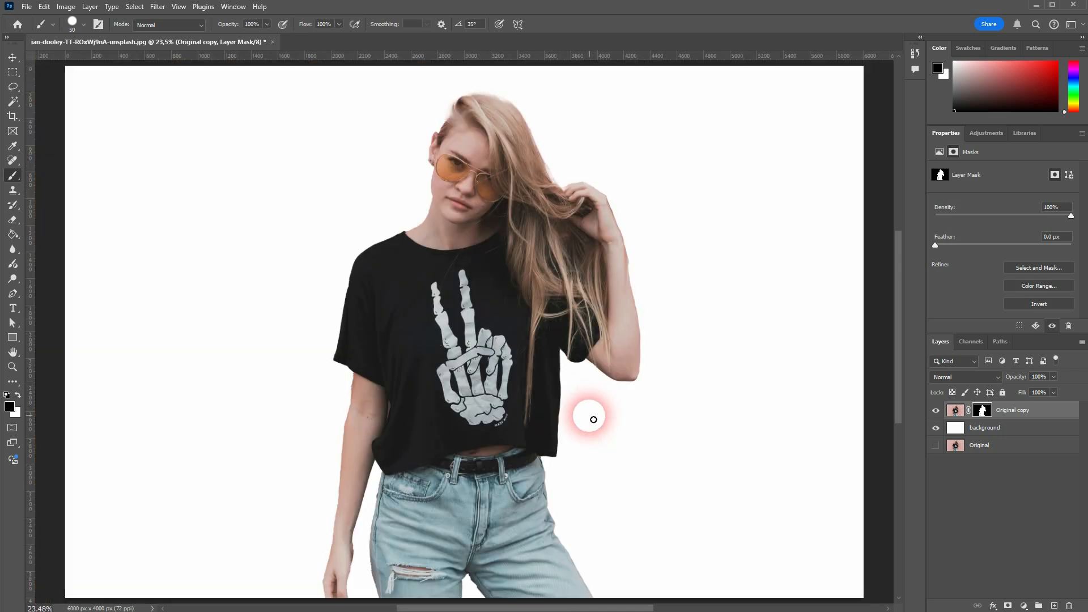
# Paint with black on the mask along the hanging arm's outer edge, from the hand up past the wrist
pyautogui.scroll(-3, 584, 442)
pyautogui.scroll(10, 334, 513)
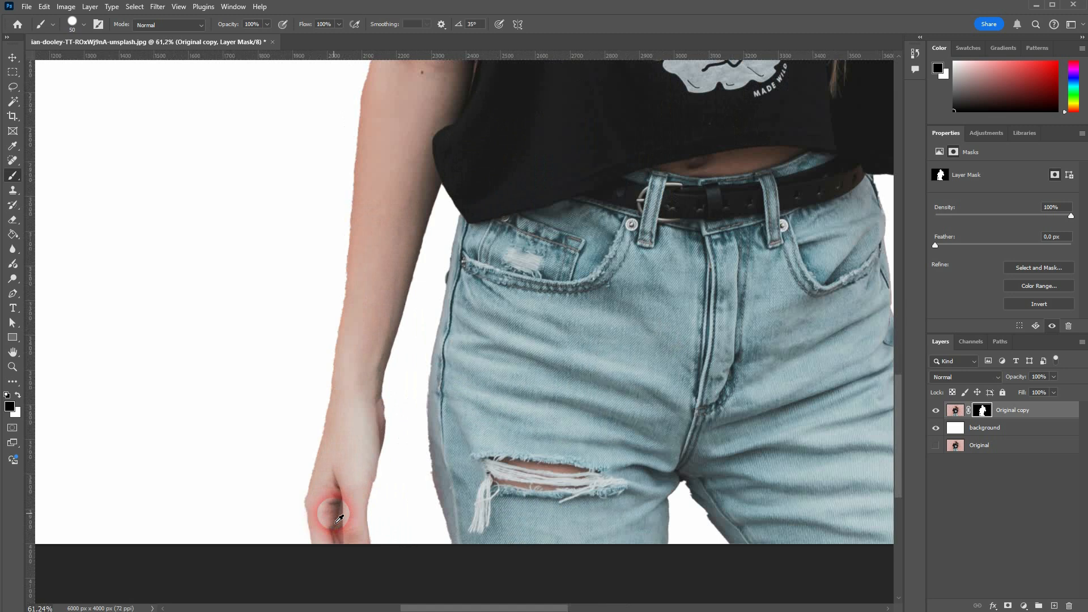
pyautogui.scroll(8, 312, 397)
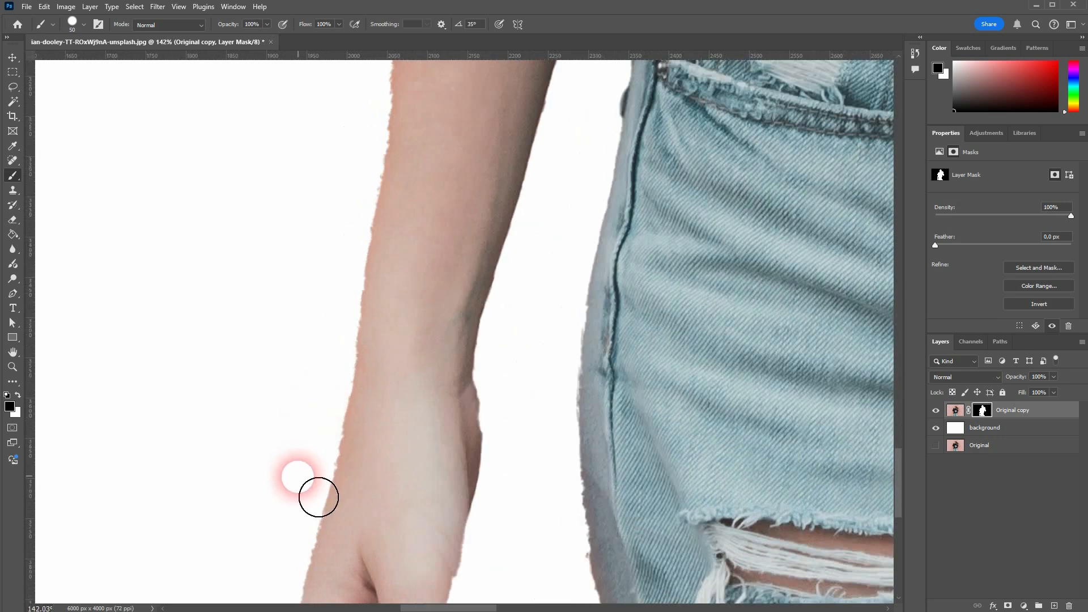
pyautogui.moveTo(318, 497)
pyautogui.mouseDown()
pyautogui.moveTo(287, 568)
pyautogui.moveTo(284, 587)
pyautogui.moveTo(298, 594)
pyautogui.moveTo(318, 560)
pyautogui.moveTo(357, 373)
pyautogui.mouseUp()
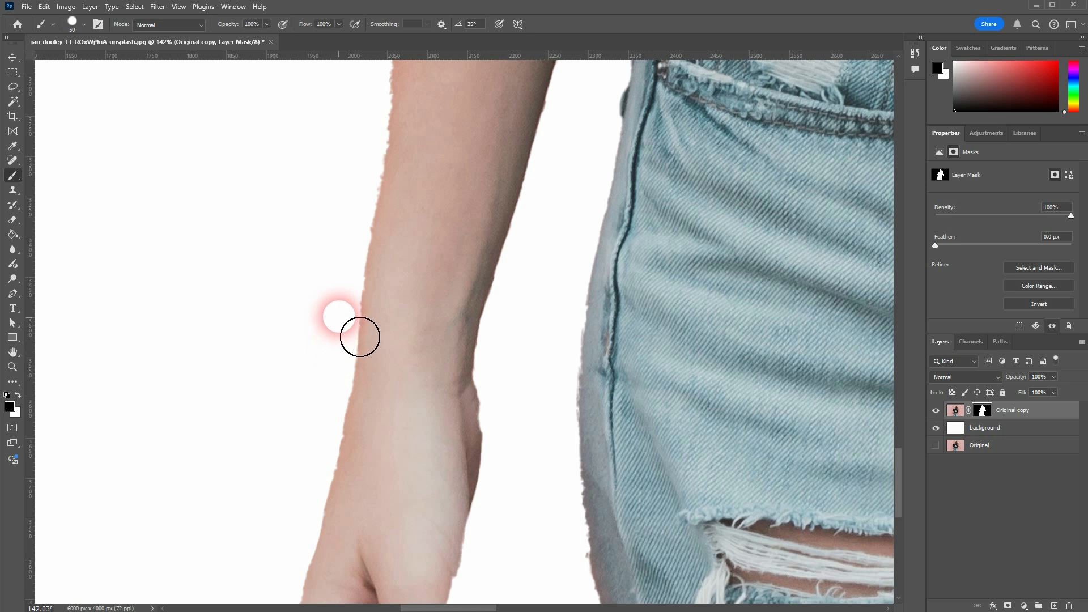
pyautogui.scroll(3, 329, 315)
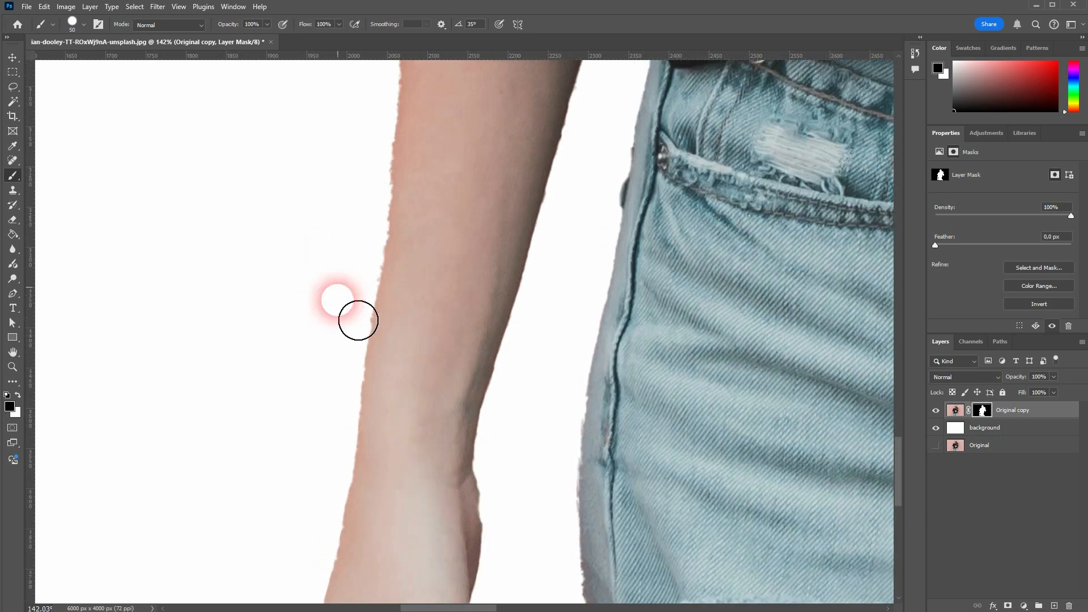
# Paint with white on the mask up the hanging arm's outer edge to fill its ragged outline, and return the foreground color to black
pyautogui.press('x')
pyautogui.moveTo(401, 516); pyautogui.dragTo(399, 447)
pyautogui.moveTo(401, 430); pyautogui.dragTo(439, 156)
pyautogui.scroll(3, 449, 286)
pyautogui.moveTo(446, 292)
pyautogui.mouseDown()
pyautogui.moveTo(434, 246)
pyautogui.moveTo(448, 118)
pyautogui.moveTo(466, 178)
pyautogui.moveTo(469, 320)
pyautogui.moveTo(443, 407)
pyautogui.moveTo(462, 111)
pyautogui.moveTo(502, 193)
pyautogui.moveTo(503, 334)
pyautogui.moveTo(484, 359)
pyautogui.moveTo(465, 325)
pyautogui.moveTo(465, 273)
pyautogui.moveTo(508, 116)
pyautogui.moveTo(527, 230)
pyautogui.moveTo(512, 316)
pyautogui.moveTo(527, 253)
pyautogui.moveTo(512, 316)
pyautogui.moveTo(514, 175)
pyautogui.moveTo(434, 221)
pyautogui.moveTo(406, 270)
pyautogui.moveTo(449, 289)
pyautogui.moveTo(466, 277)
pyautogui.moveTo(474, 161)
pyautogui.moveTo(418, 359)
pyautogui.moveTo(393, 347)
pyautogui.mouseUp()
pyautogui.scroll(6, 467, 226)
pyautogui.scroll(3, 501, 190)
pyautogui.scroll(3, 498, 209)
pyautogui.scroll(4, 508, 114)
pyautogui.scroll(3, 521, 221)
pyautogui.press('x')
pyautogui.hotkey('ctrl', '0')
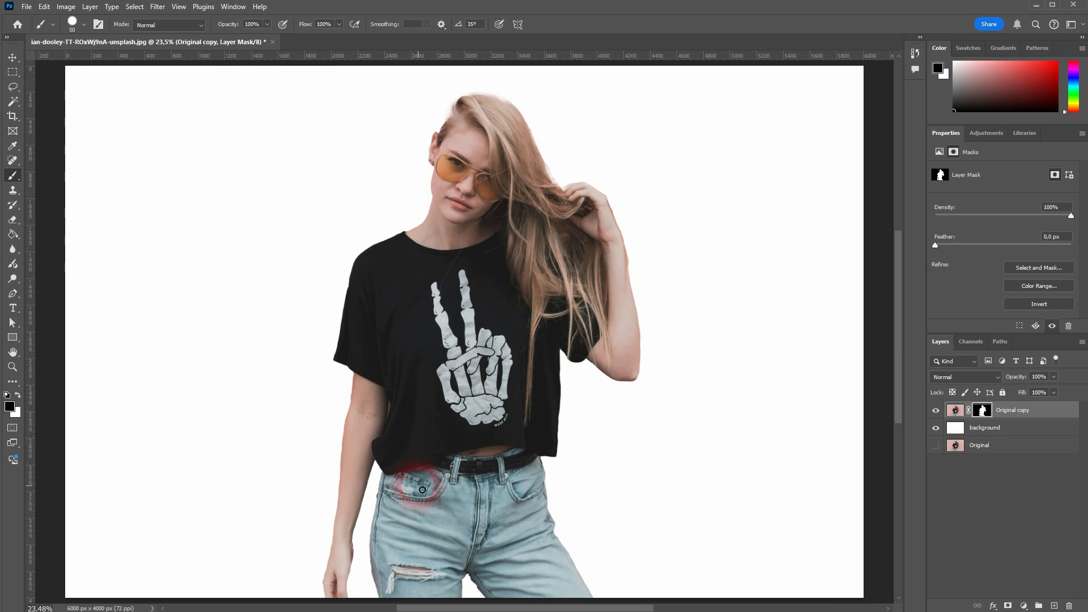